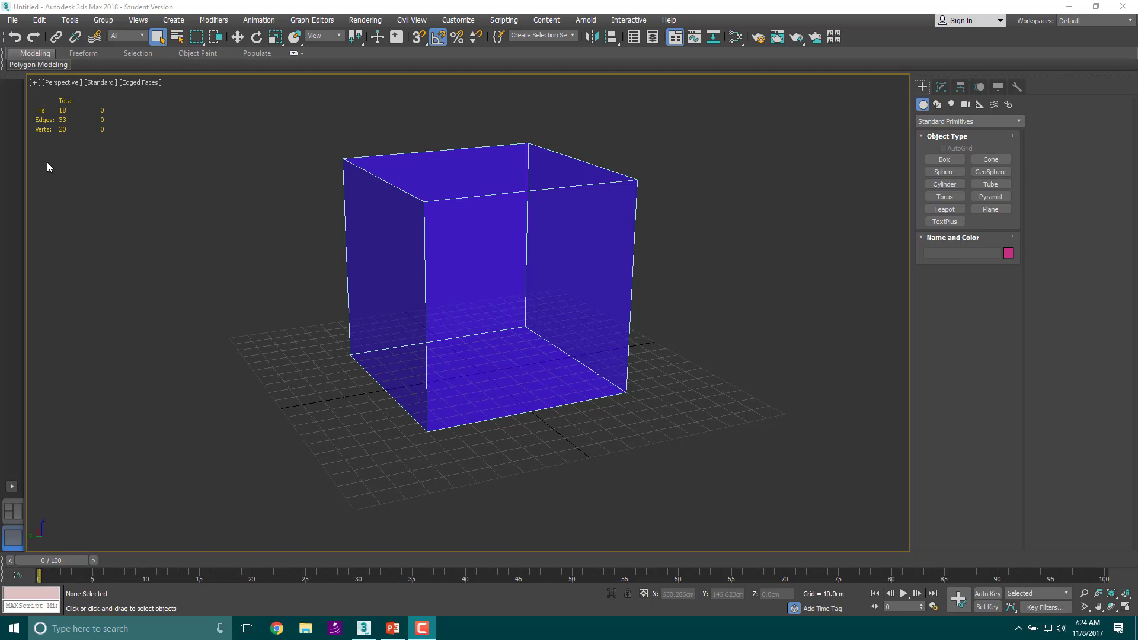
Select the cube, orbit the view, and test Y moves that are cancelled back to the origin.
left_click(604, 301)
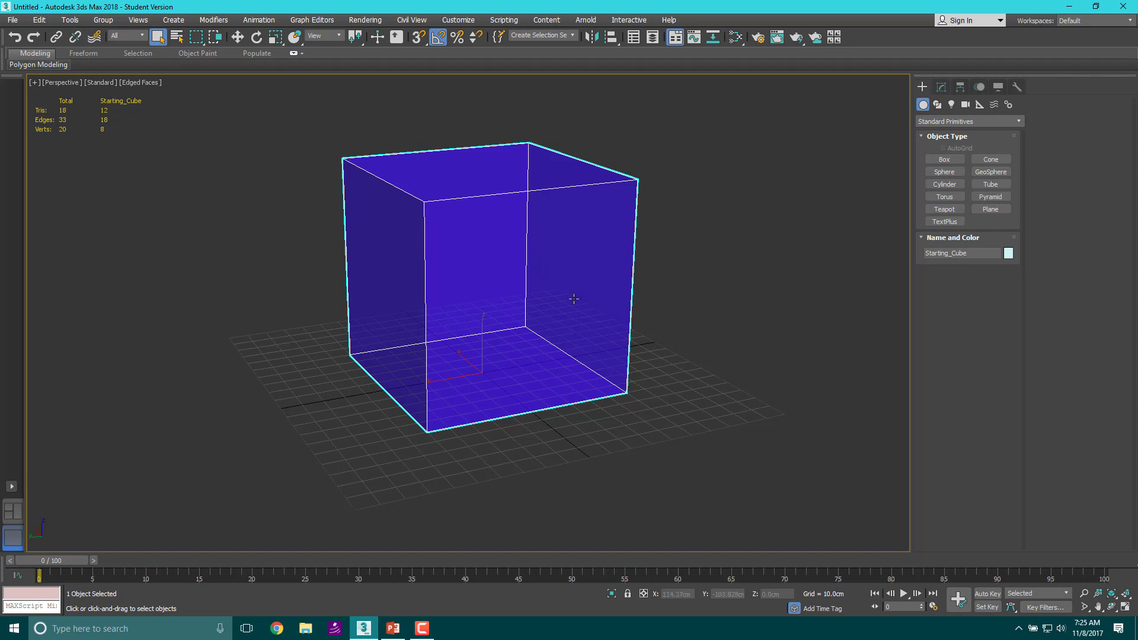
middle_click_drag(574, 298, 676, 237, "alt")
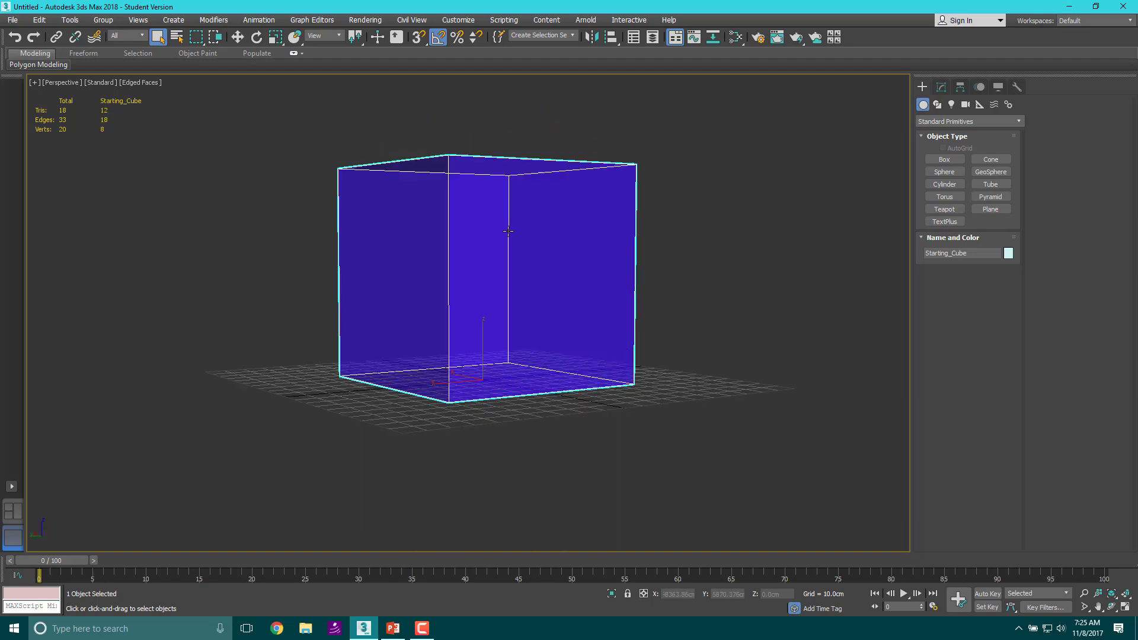
middle_click_drag(555, 279, 520, 299, "alt")
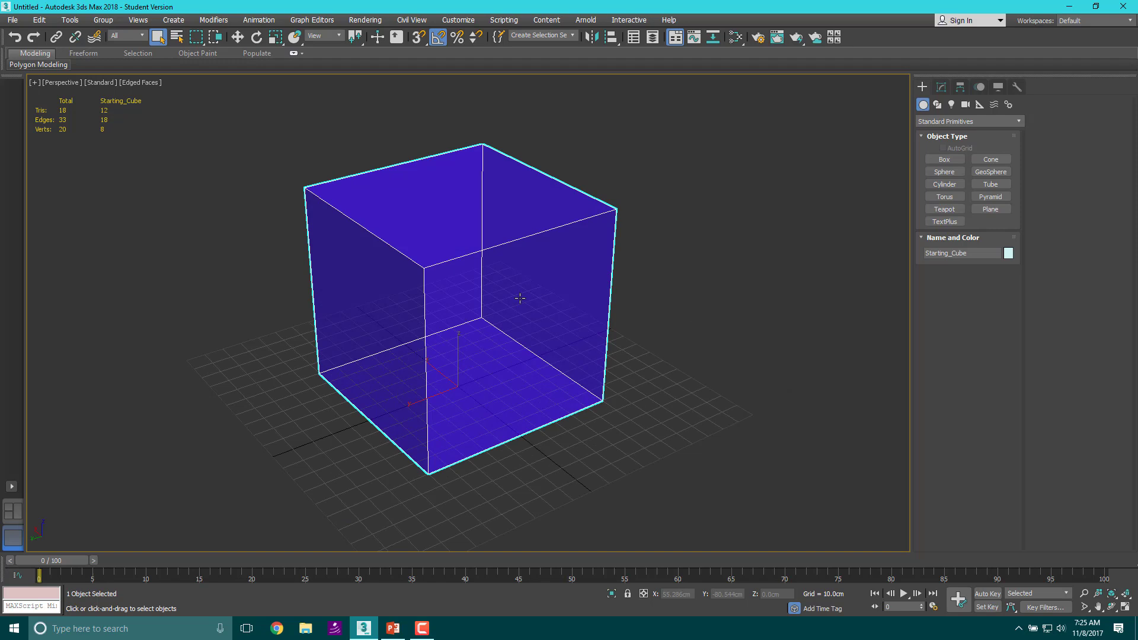
key("w")
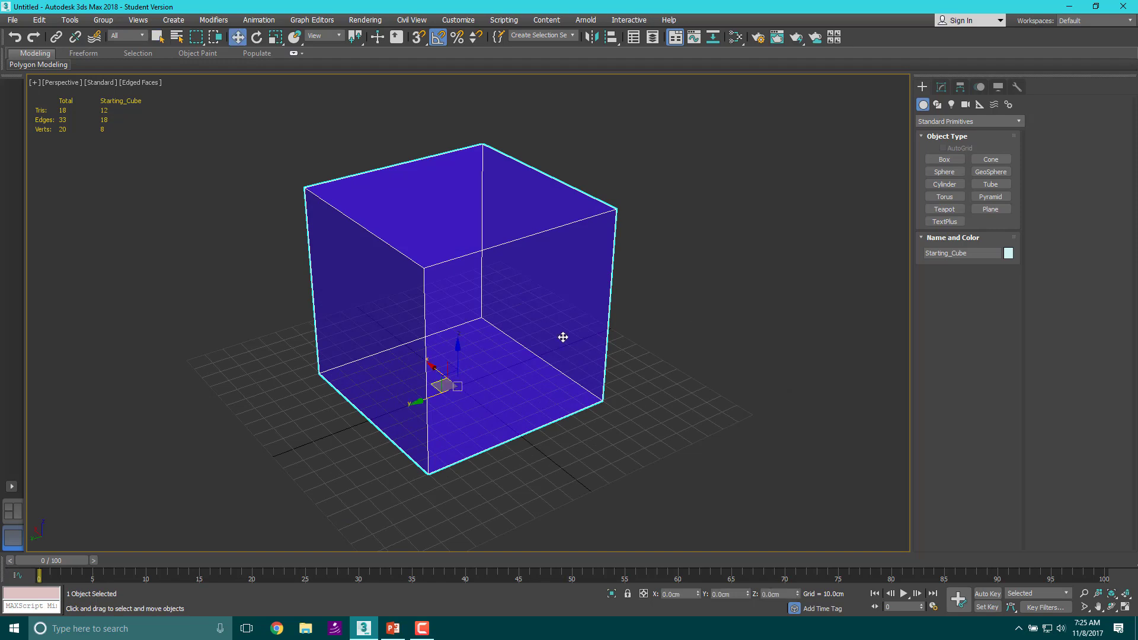
left_click_drag(363, 399, 713, 328)
right_click(714, 327)
left_click_drag(427, 397, 422, 425)
right_click(436, 422)
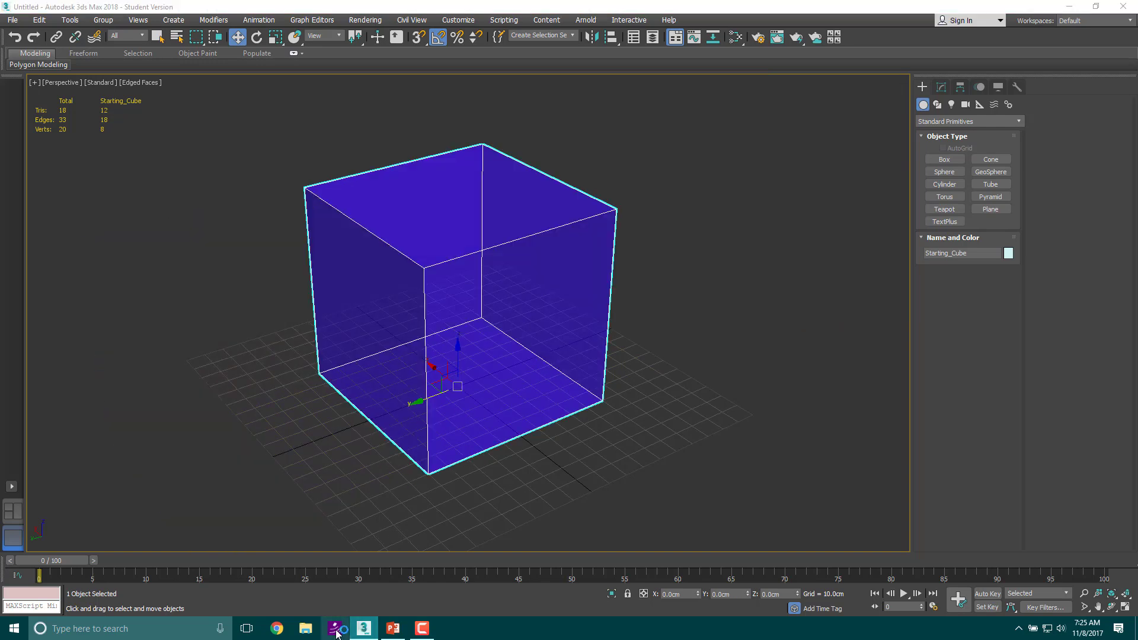
Scrub to frame 20, reselect the cube, and turn on Set Key mode.
left_click(682, 422)
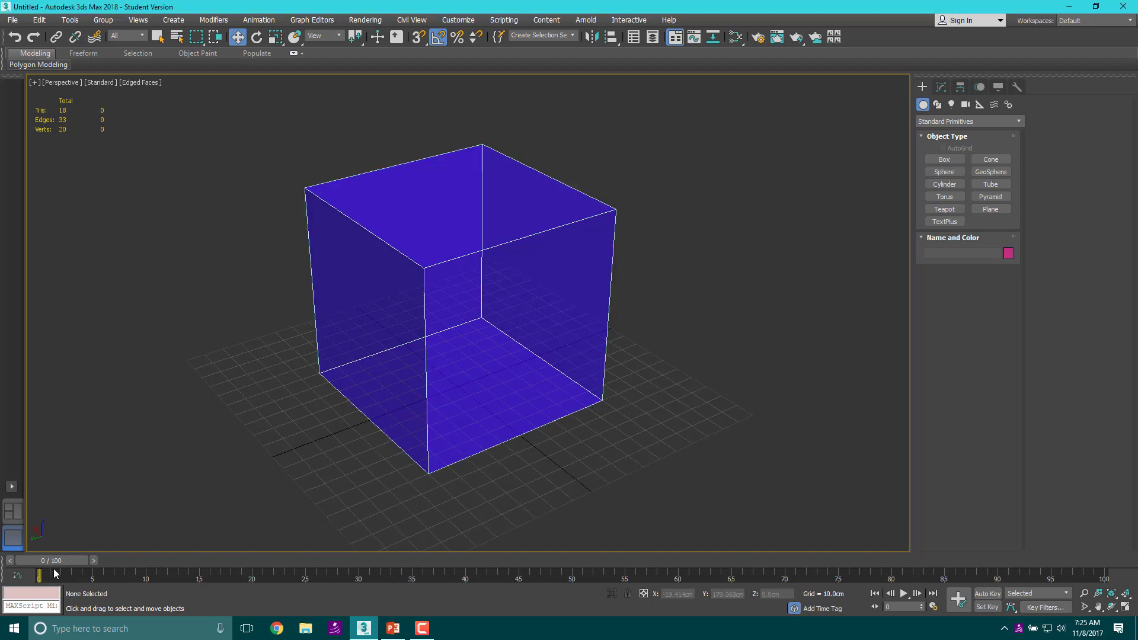
left_click_drag(72, 561, 12, 516)
key("w")
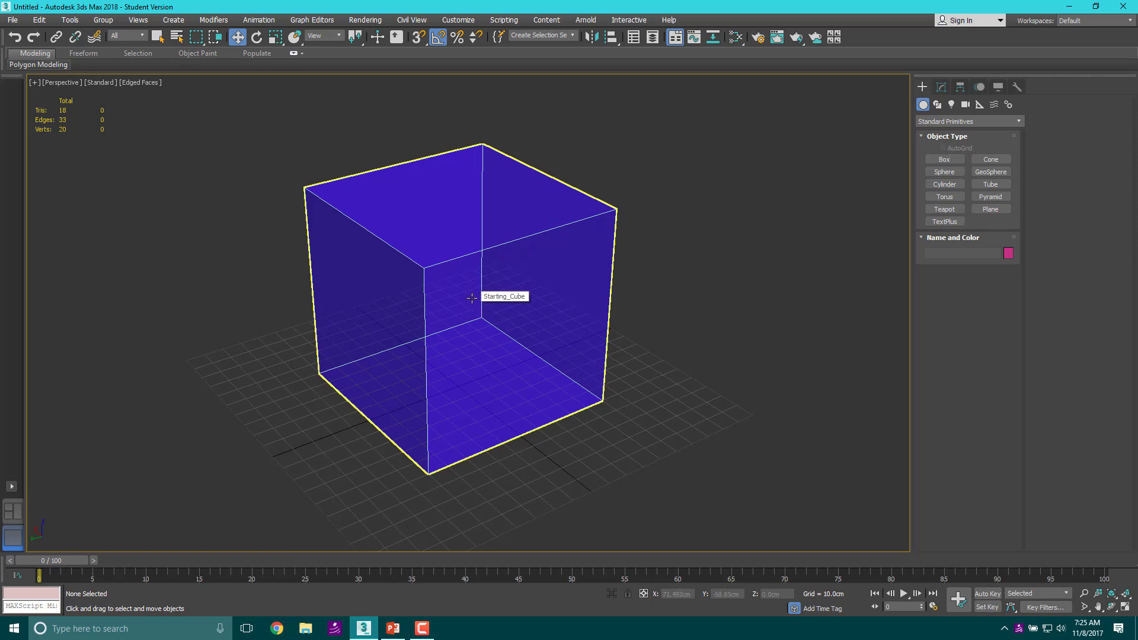
left_click(506, 328)
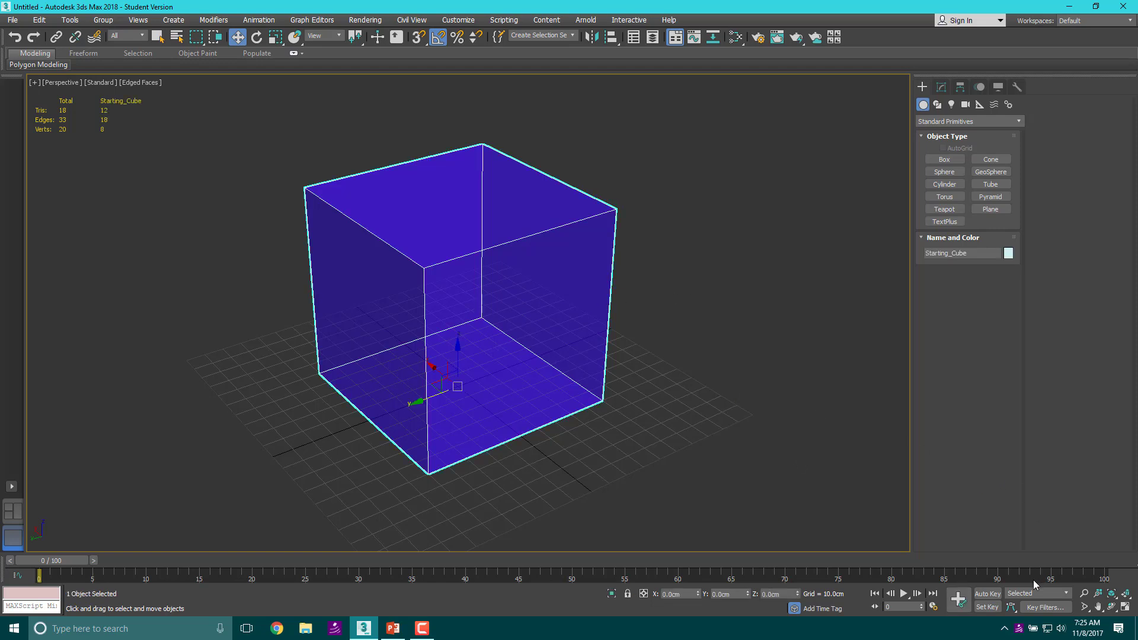
left_click(988, 607)
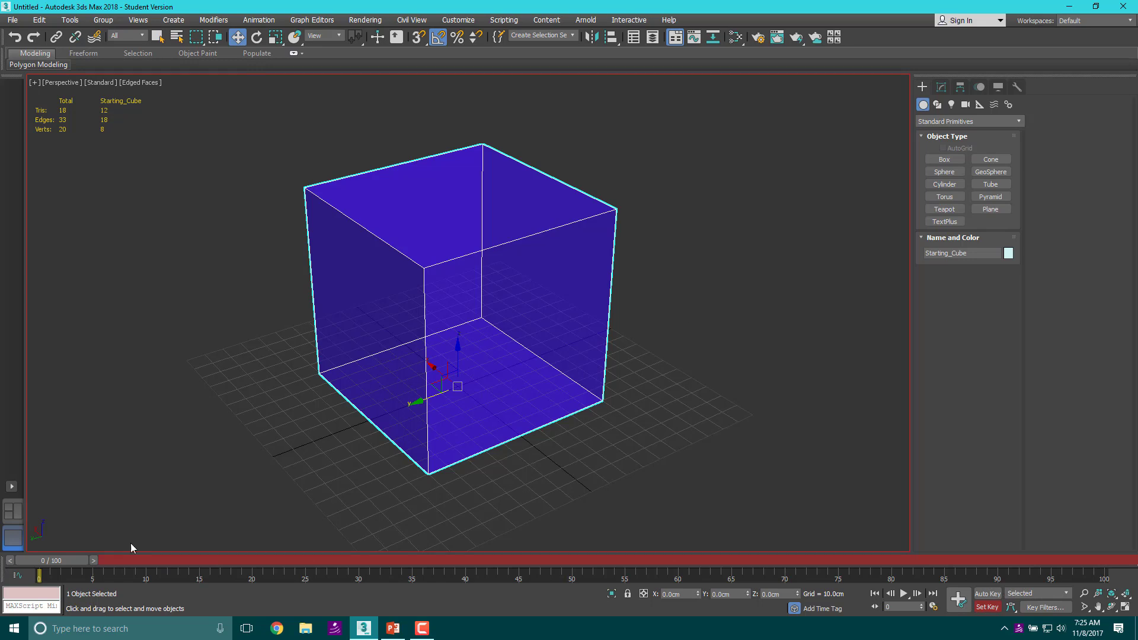
Test an unkeyed Y move to 127.829cm at frame 8, then scrub it away and return to frame 7.
left_click_drag(59, 563, 39, 439)
key("w")
left_click_drag(64, 557, 142, 560)
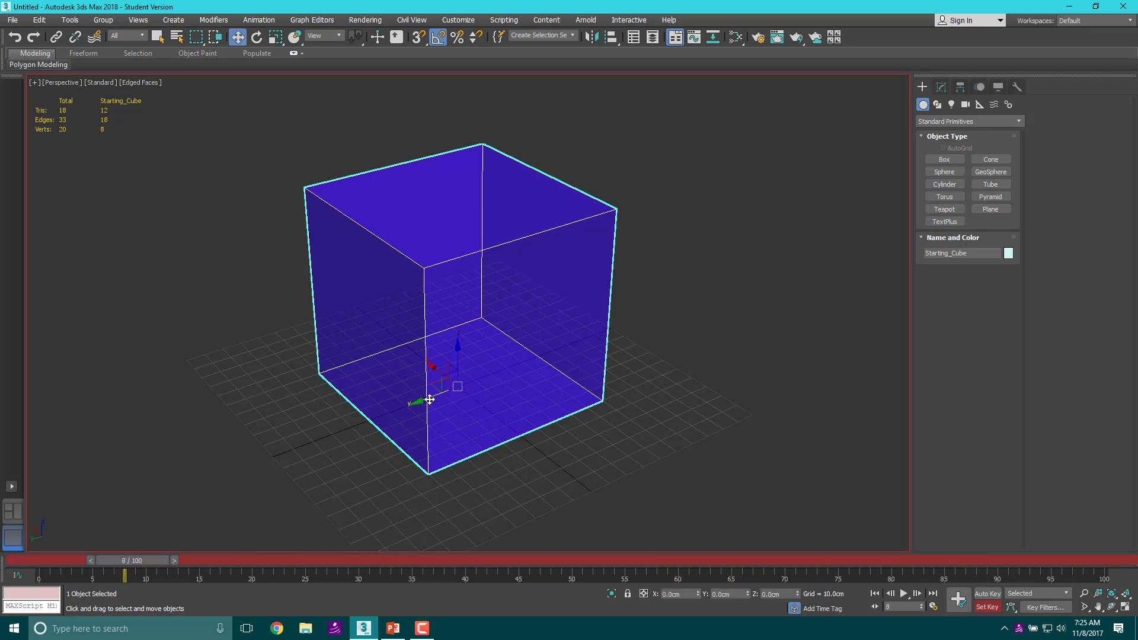
left_click_drag(427, 394, 190, 505)
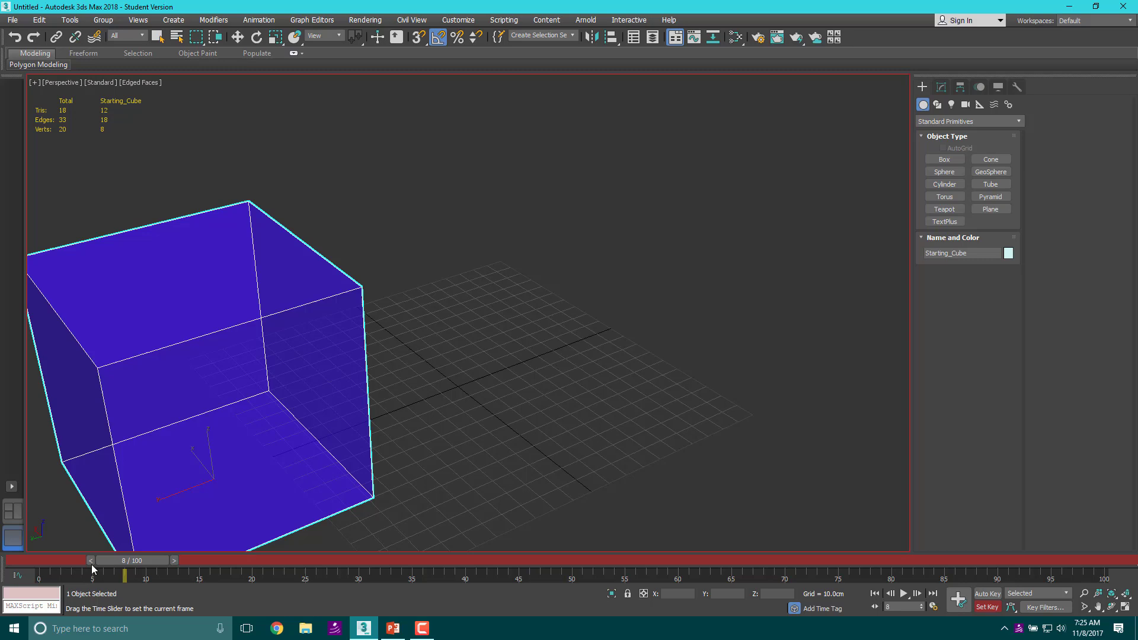
left_click_drag(135, 560, 47, 569)
key("w")
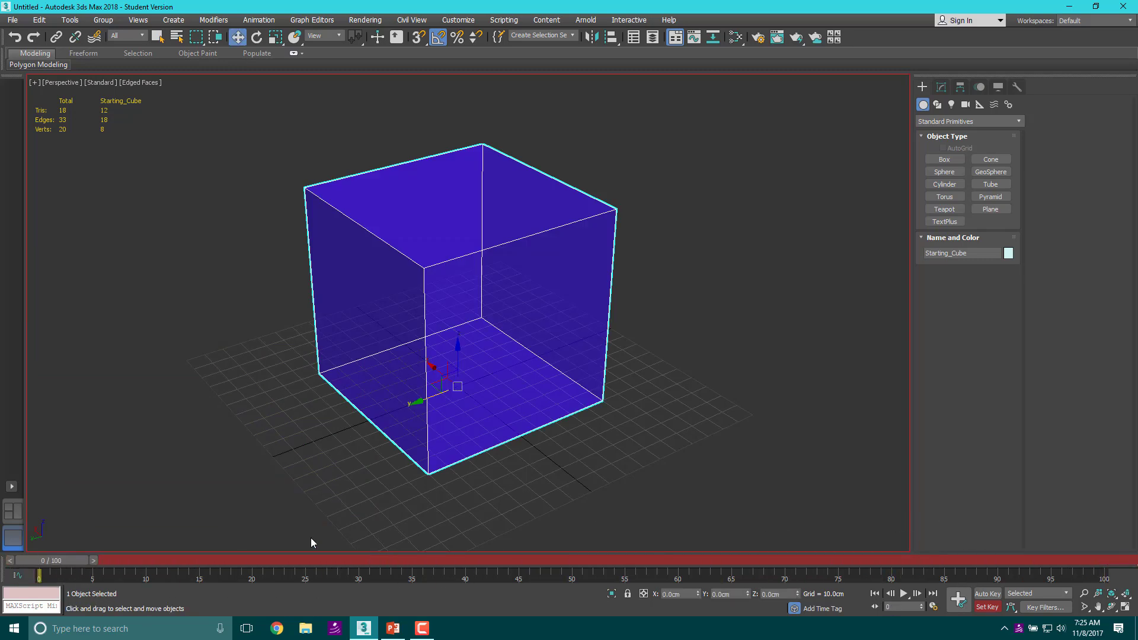
mouse_move(79, 560)
left_mouse_down()
mouse_move(280, 539)
mouse_move(74, 539)
left_mouse_up()
left_click_drag(43, 563, 62, 535)
At frame 0, move the cube along Y to -114.295cm and set its starting key.
left_click_drag(69, 563, 682, 525)
key("w")
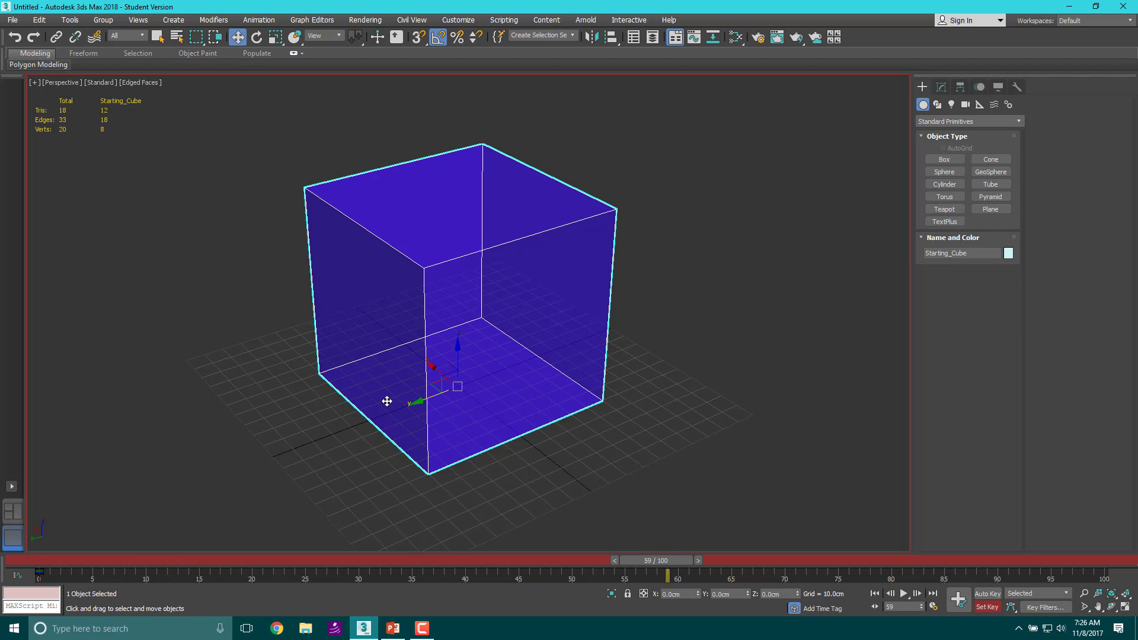
left_click_drag(432, 399, 681, 305)
left_click_drag(681, 559, 605, 560)
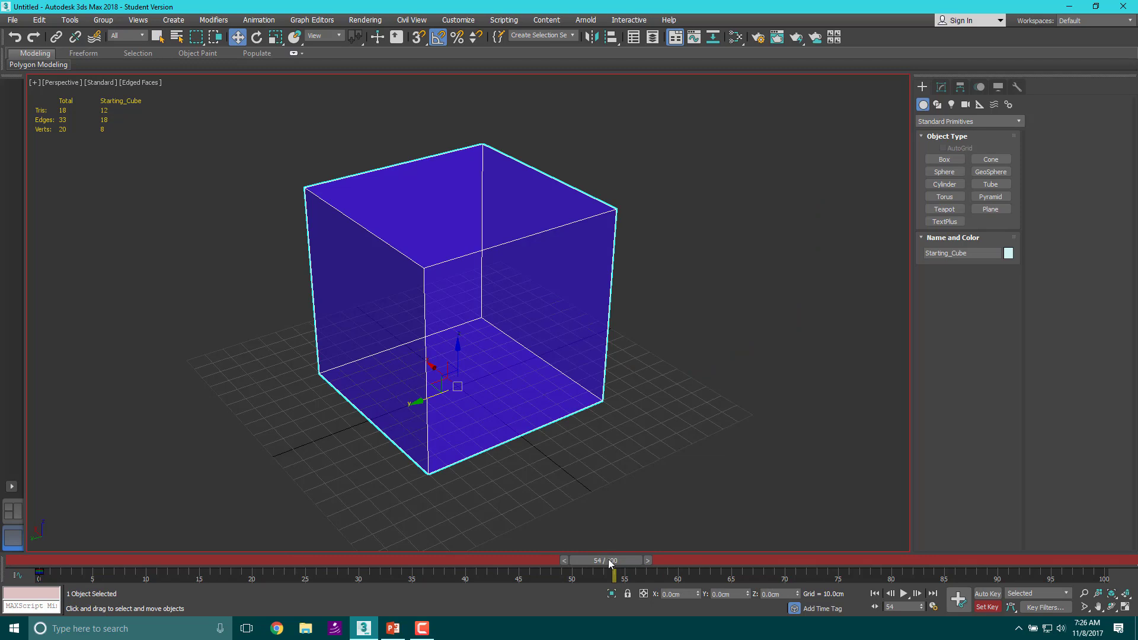
left_click_drag(607, 560, 42, 561)
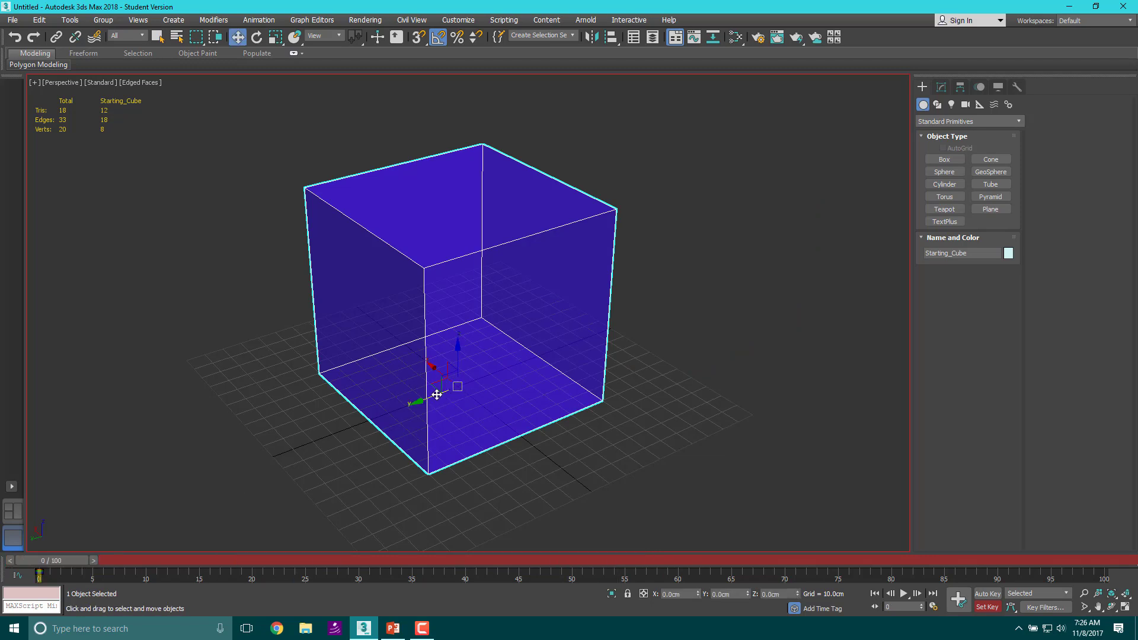
left_click_drag(441, 397, 614, 330)
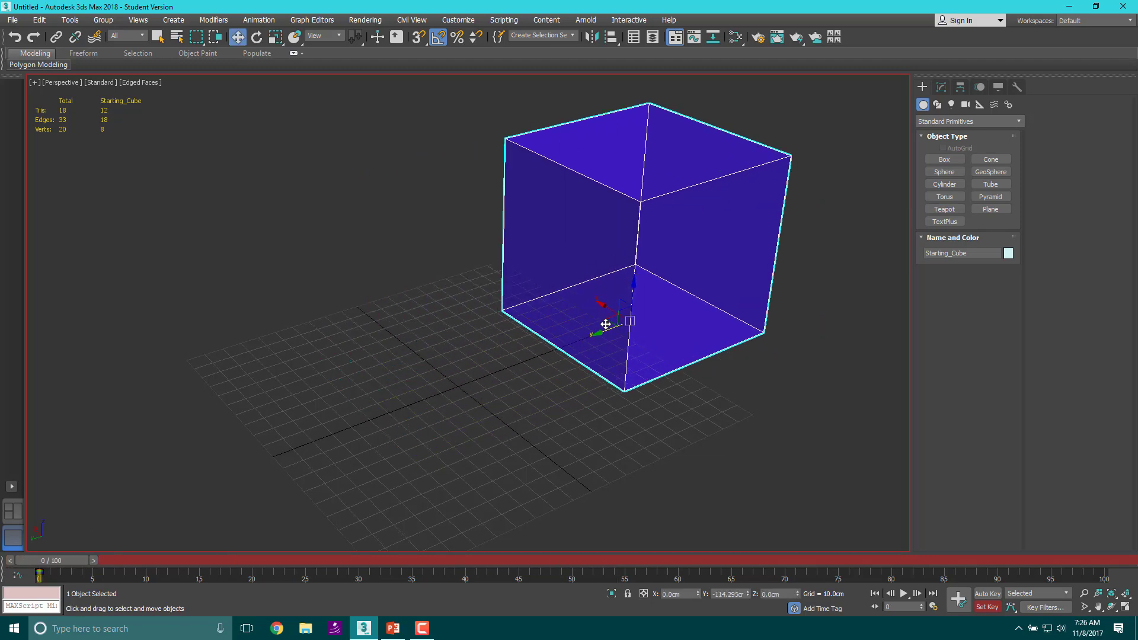
left_click(959, 599)
Test an unkeyed move to Y 164cm at frame 29, discard it, and scrub back to frame 0.
left_click_drag(70, 560, 363, 560)
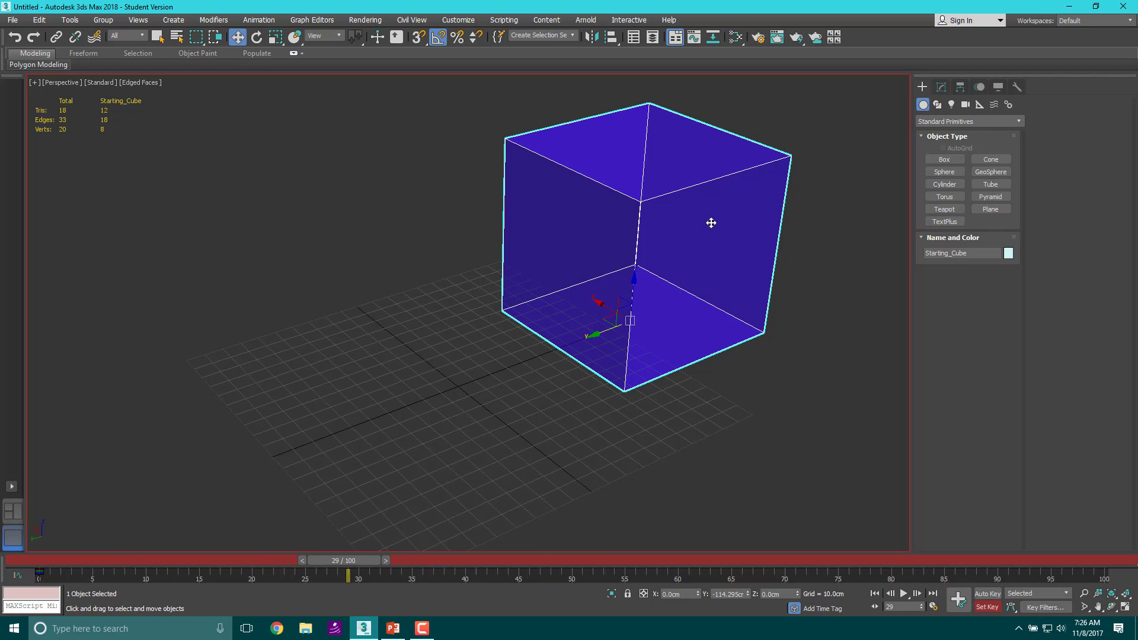
left_click_drag(604, 326, 352, 421)
left_click_drag(372, 559, 36, 562)
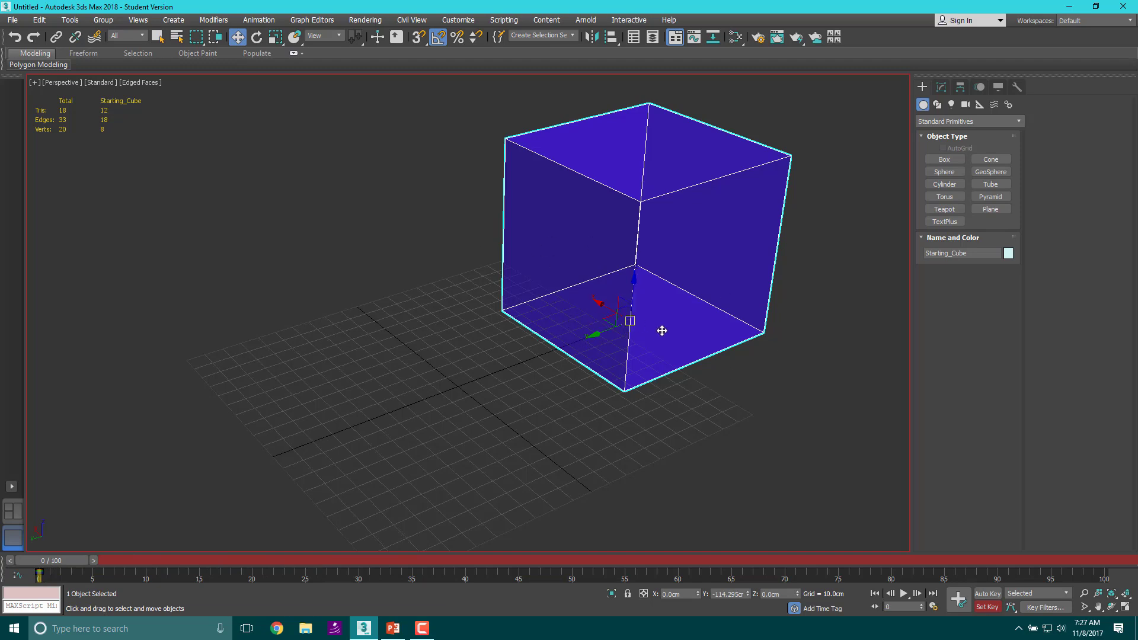
mouse_move(696, 321)
middle_mouse_down("alt")
mouse_move(660, 308)
mouse_move(678, 318)
mouse_move(694, 307)
middle_mouse_up("alt")
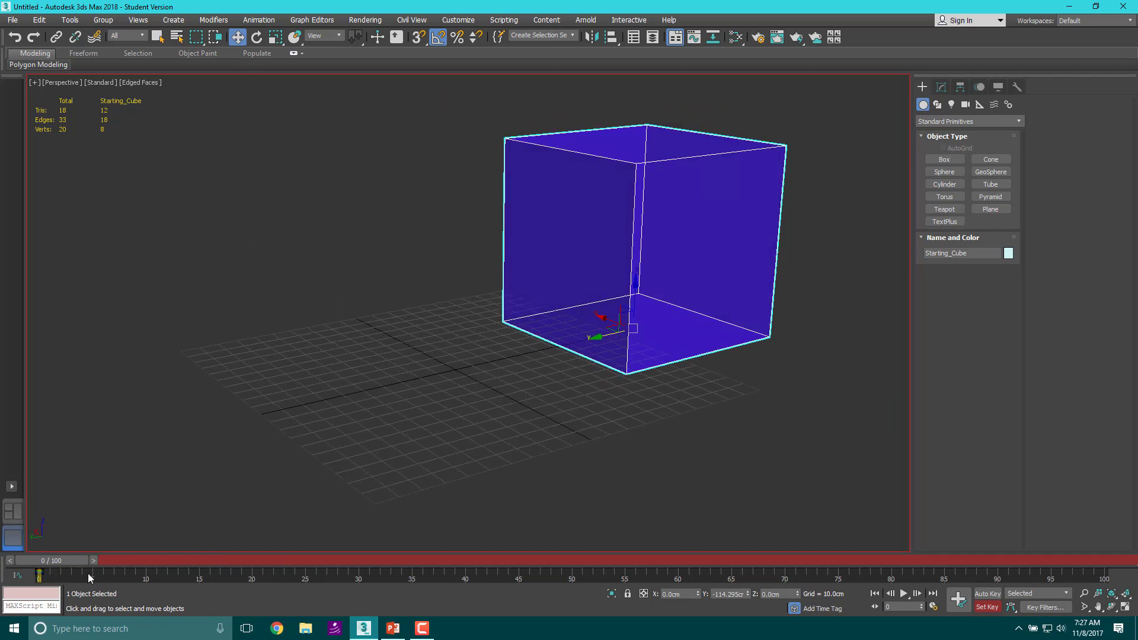
mouse_move(76, 559)
left_mouse_down()
mouse_move(617, 511)
mouse_move(24, 534)
mouse_move(501, 558)
mouse_move(62, 562)
left_mouse_up()
key("w")
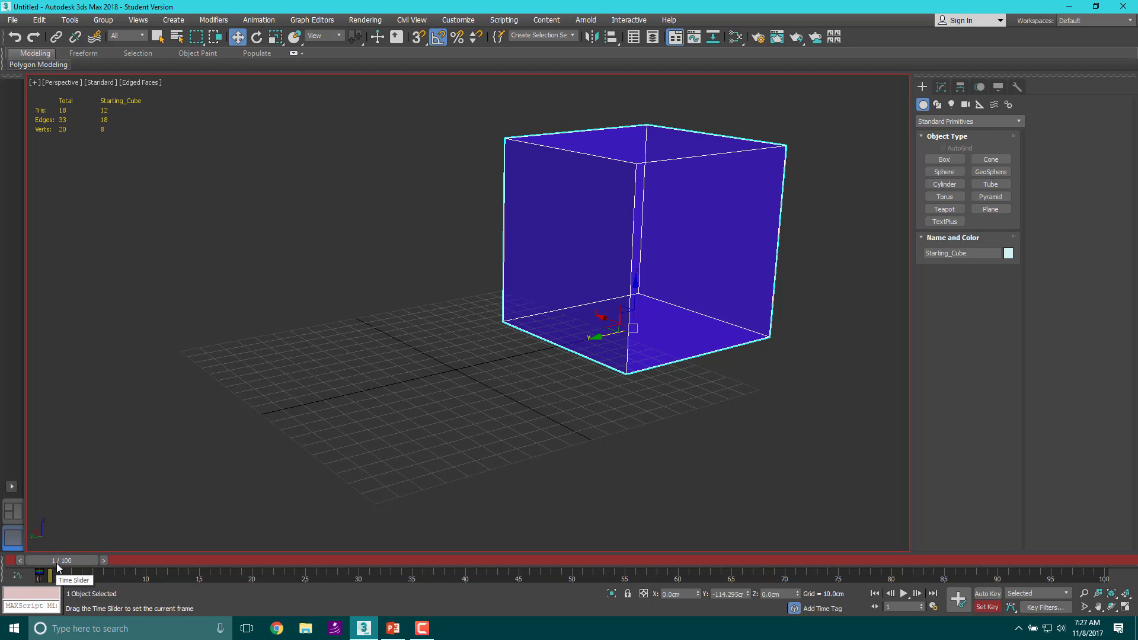
At frame 50, slide the cube along Y to 64.72cm and set a key.
left_click_drag(59, 560, 564, 545)
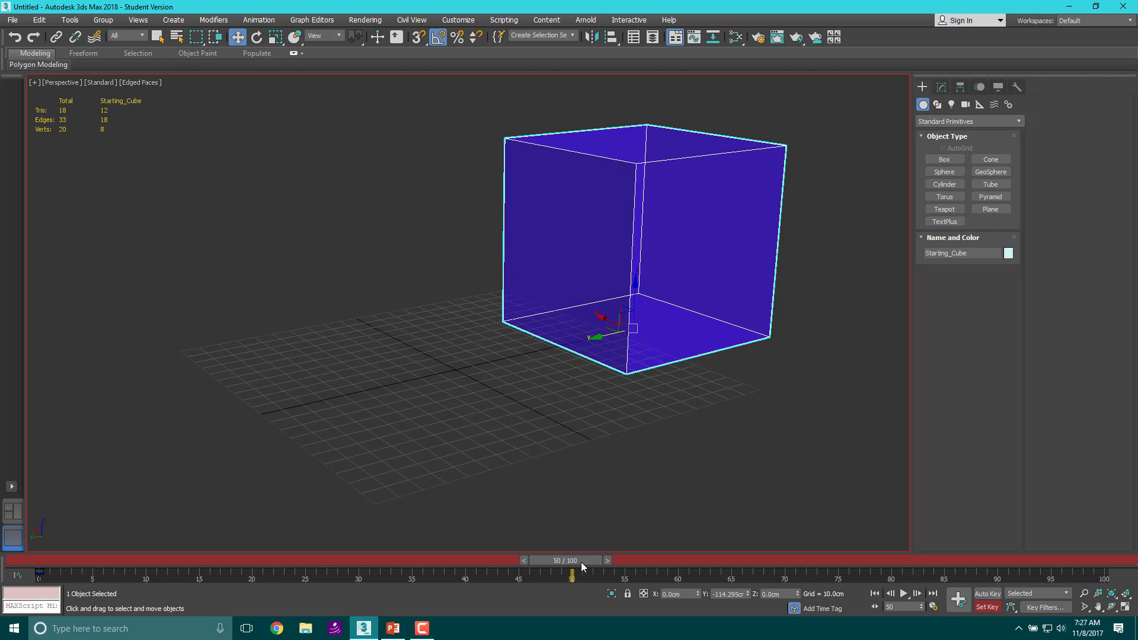
left_click_drag(606, 336, 308, 405)
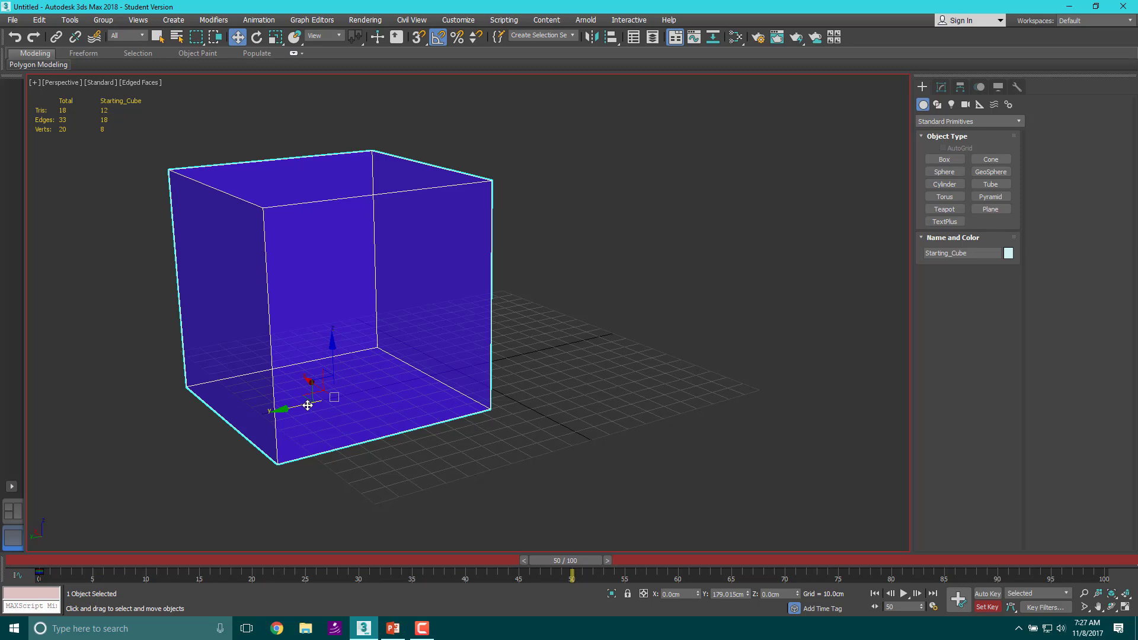
left_click_drag(308, 405, 310, 407)
left_click(958, 599)
Scrub the timeline to preview the keyed slide between frames 0 and 50.
left_click_drag(592, 560, 57, 569)
key("w")
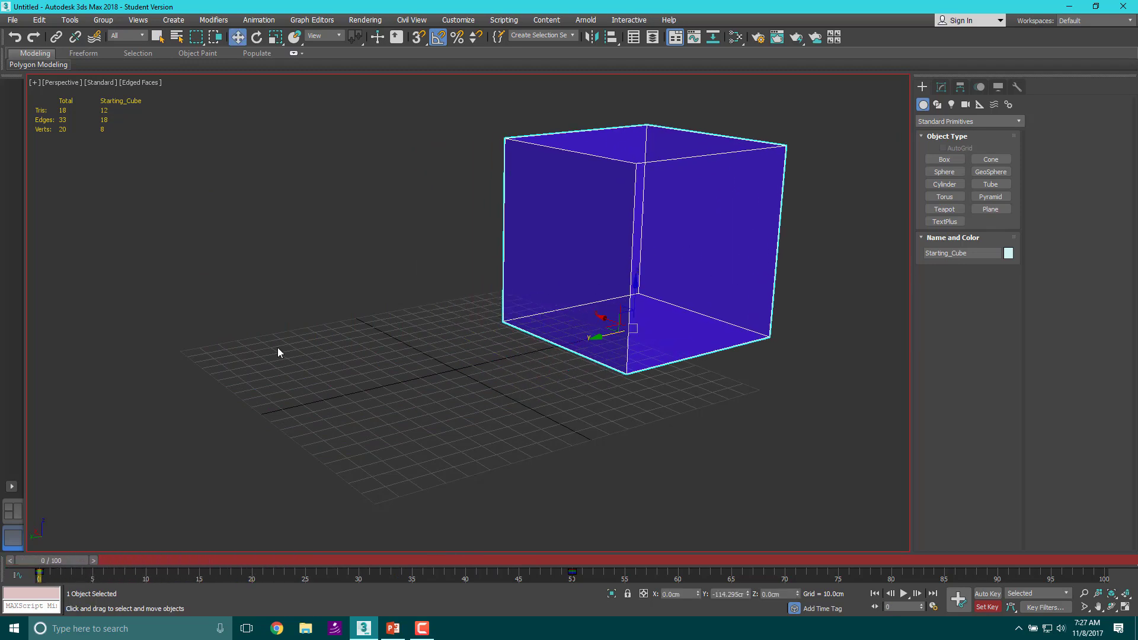
left_click_drag(71, 560, 43, 565)
key("w")
At frame 100, move the cube along Y to -80.164cm and set a key.
left_click(905, 594)
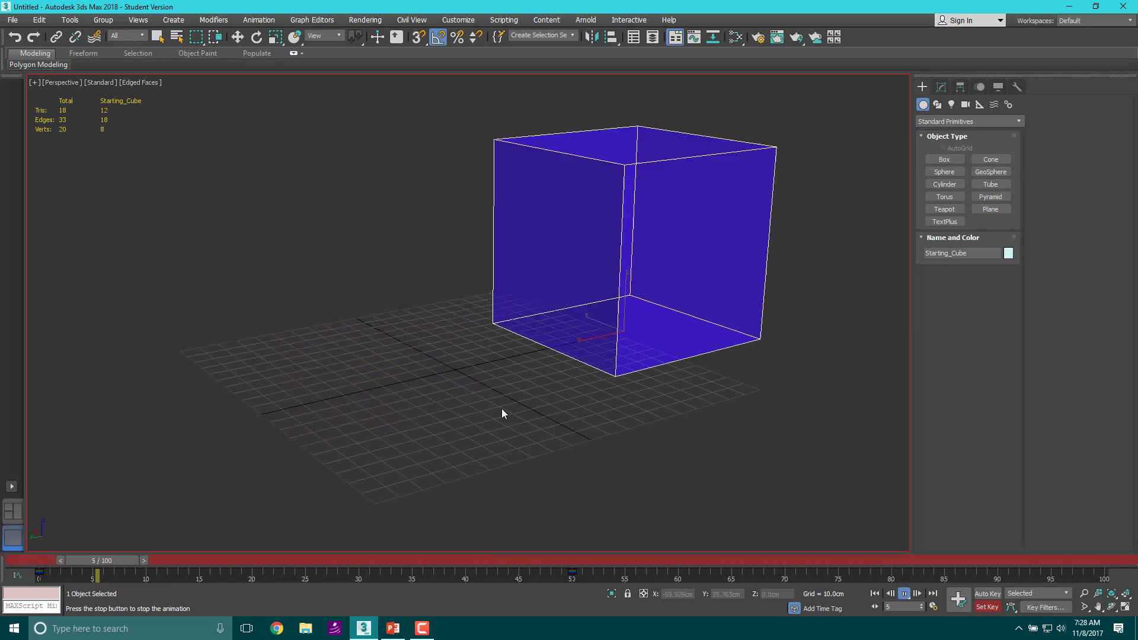
left_click(901, 594)
left_click_drag(816, 560, 586, 557)
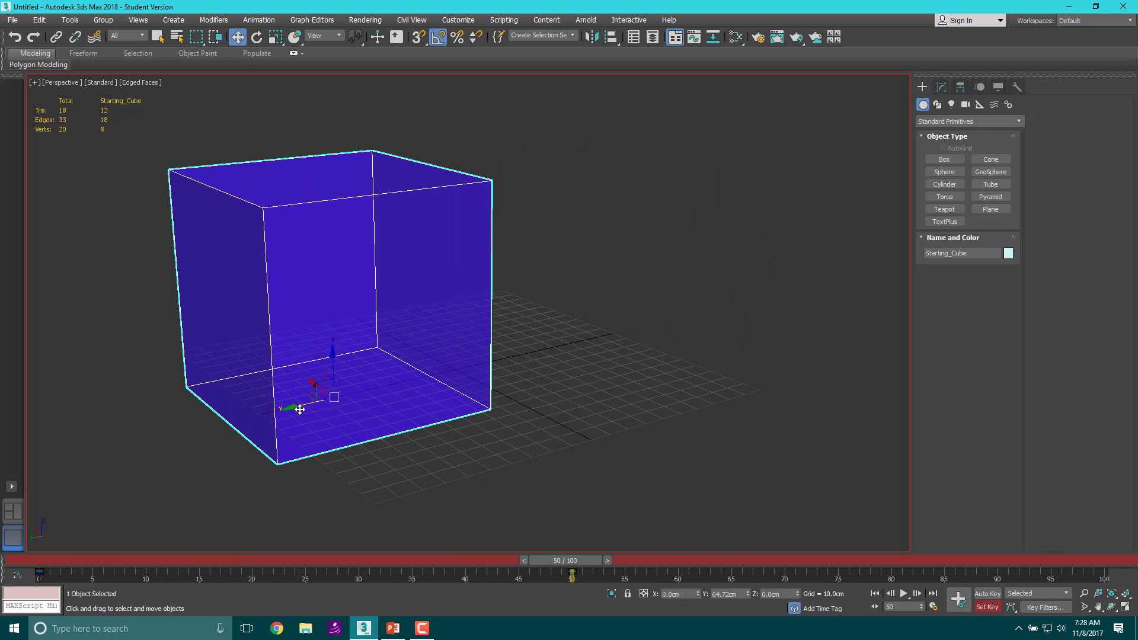
left_click_drag(585, 560, 1114, 557)
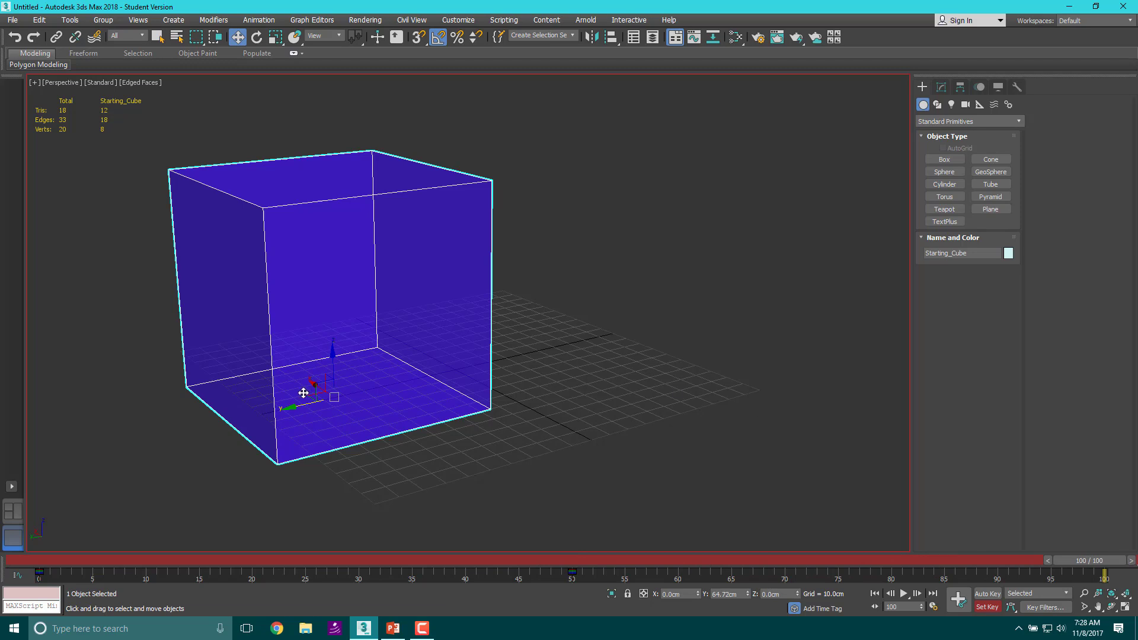
left_click_drag(306, 403, 554, 352)
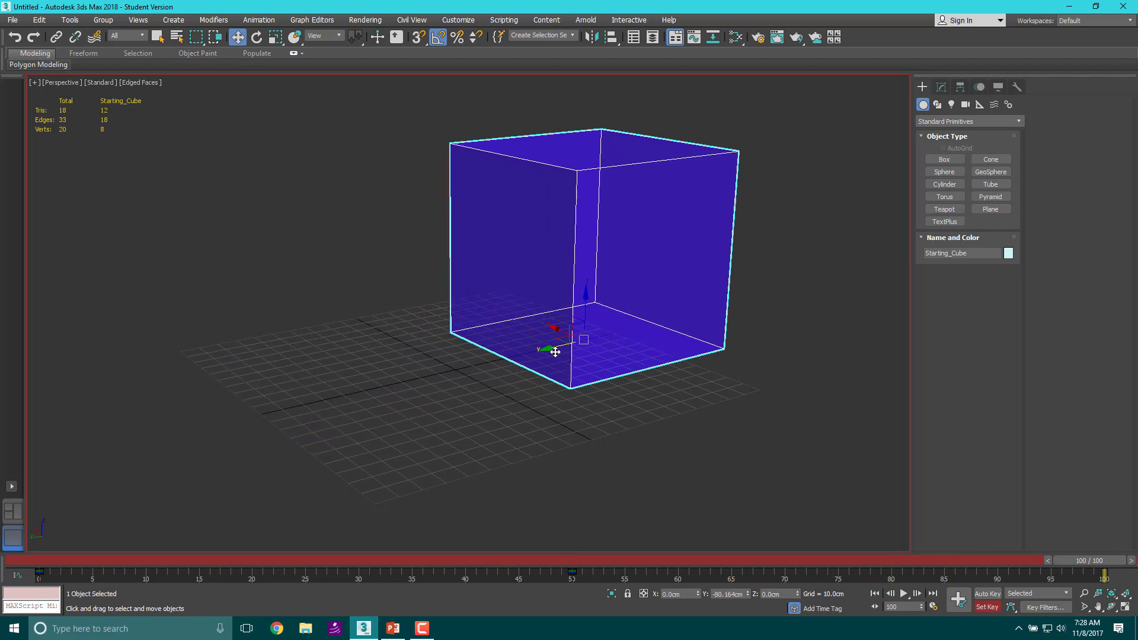
left_click(958, 600)
Return to frame 0 and play back the three-key slide animation.
left_click_drag(1089, 560, 54, 560)
key("w")
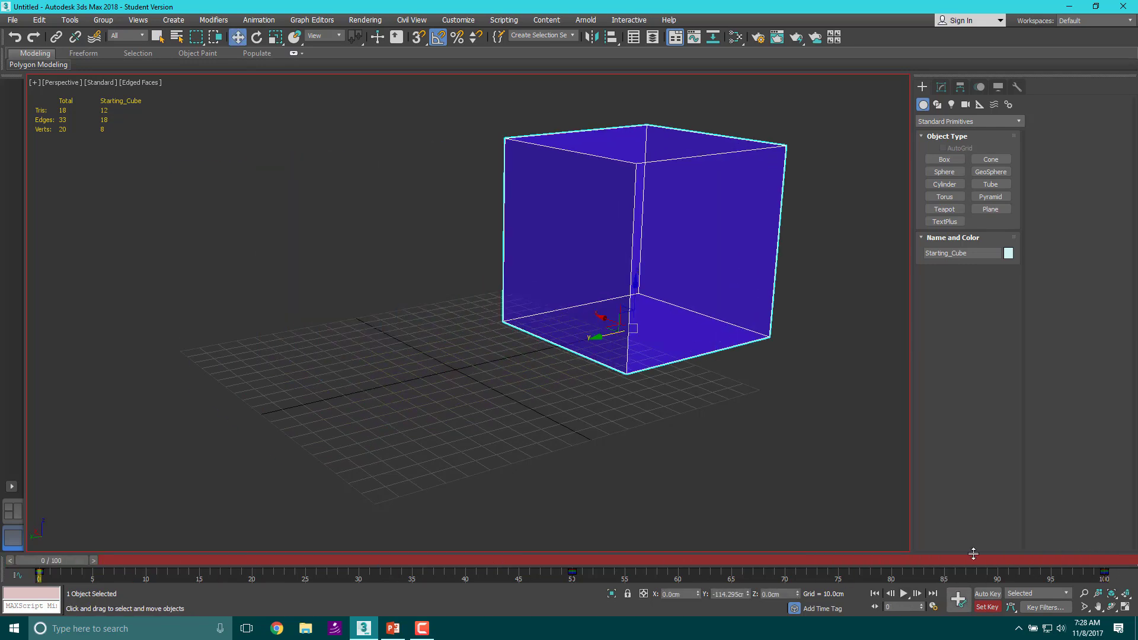
left_click(904, 594)
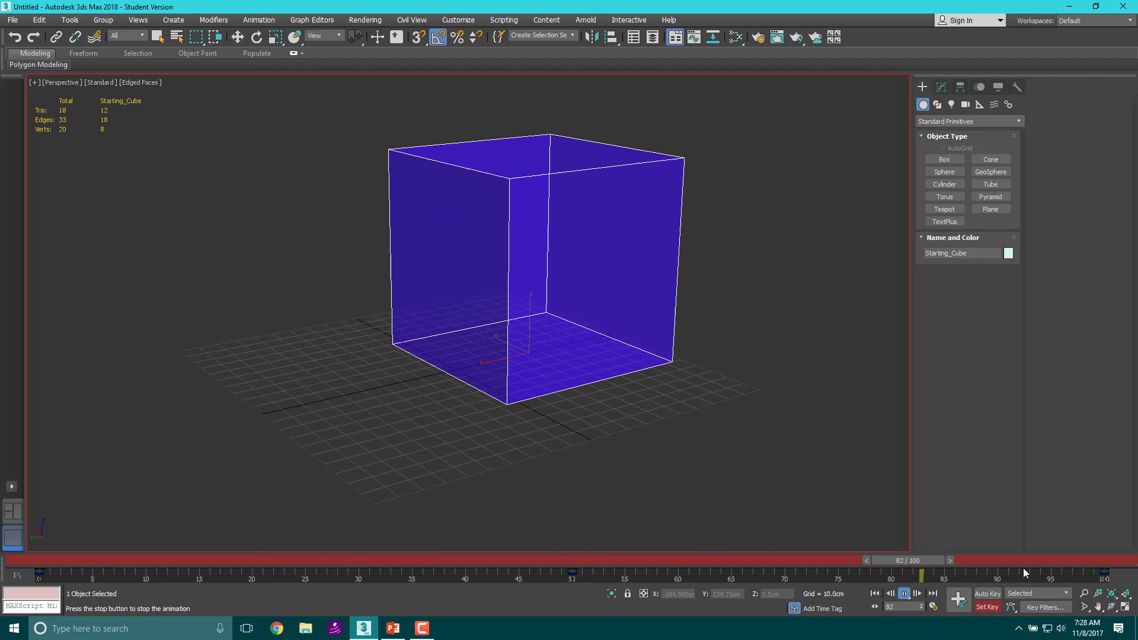
left_click_drag(1029, 563, 1088, 561)
key("w")
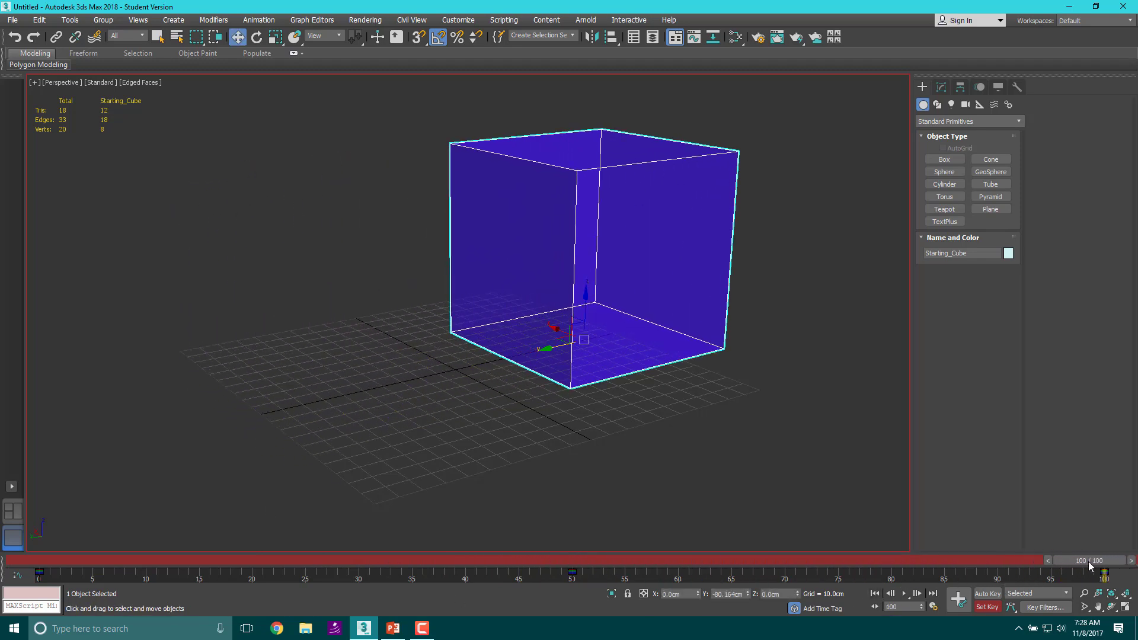
key("Right")
left_click_drag(1089, 560, 1060, 561)
key("w")
left_click(905, 593)
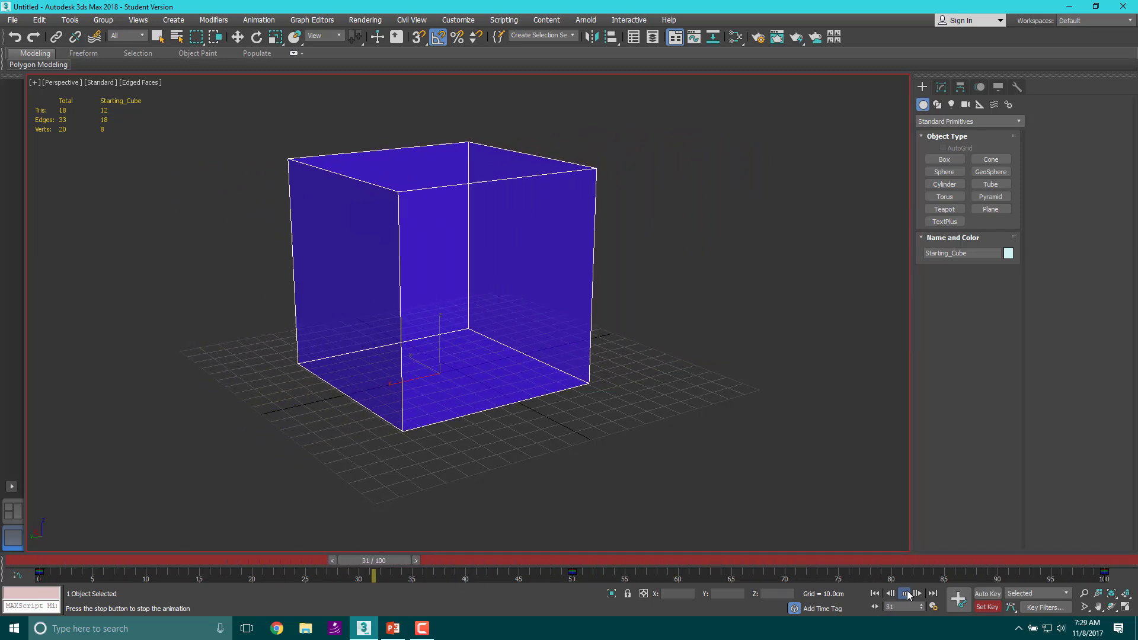
Retime the slide by dragging track-bar keys, moving one from frame 38 to frame 35.
left_click(907, 594)
left_click_drag(438, 561, 59, 552)
key("w")
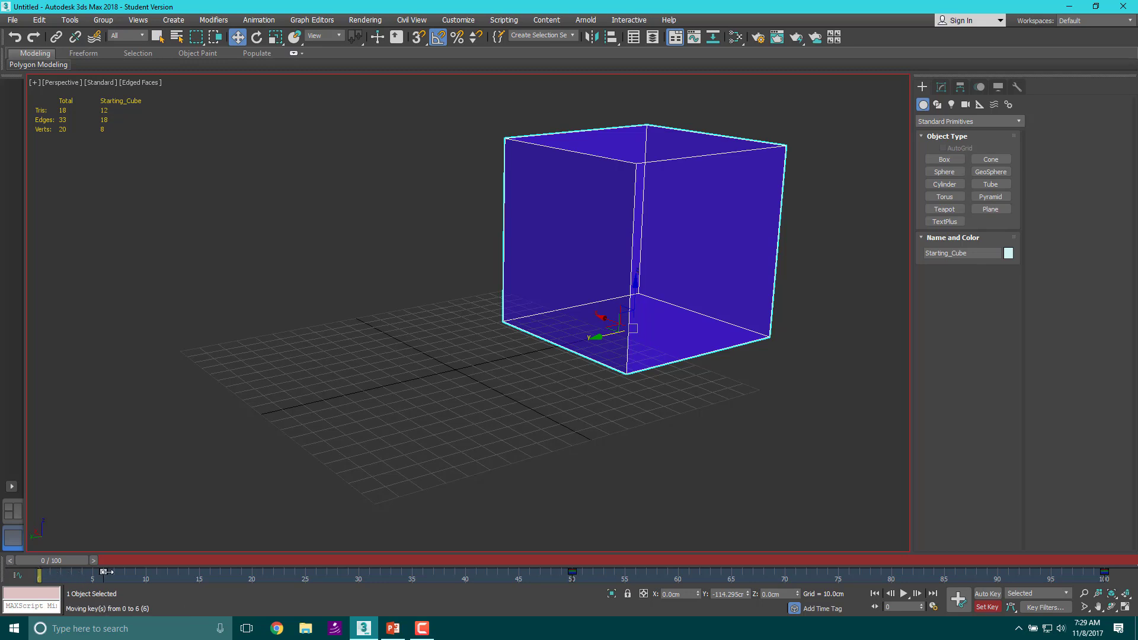
mouse_move(57, 562)
left_mouse_down()
mouse_move(308, 563)
mouse_move(56, 563)
left_mouse_up()
key("w")
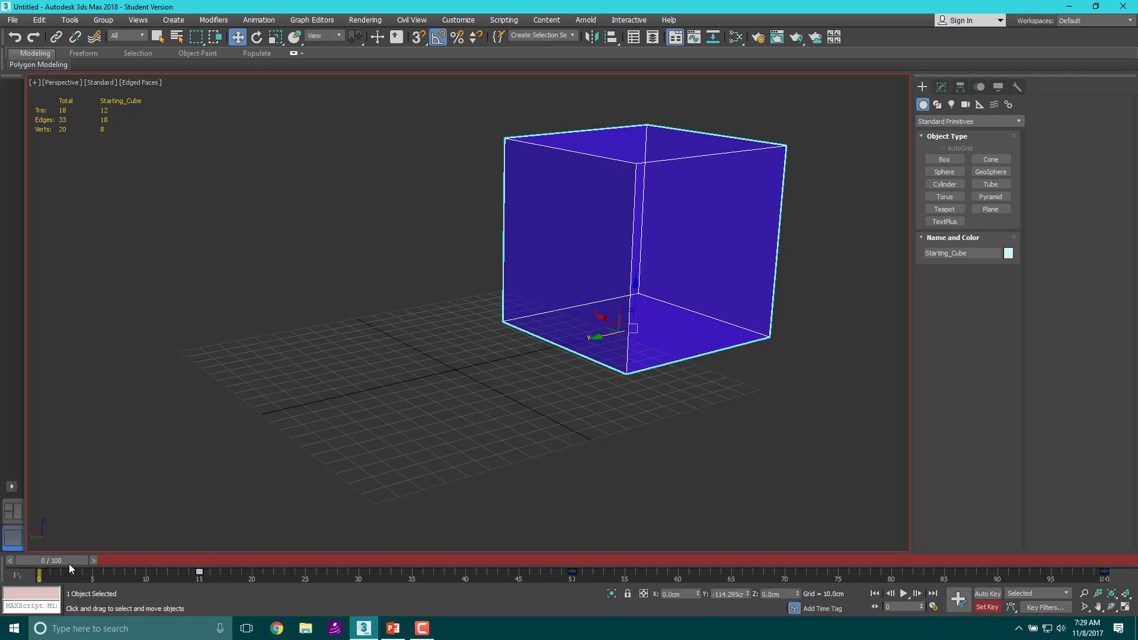
left_click_drag(68, 564, 158, 560)
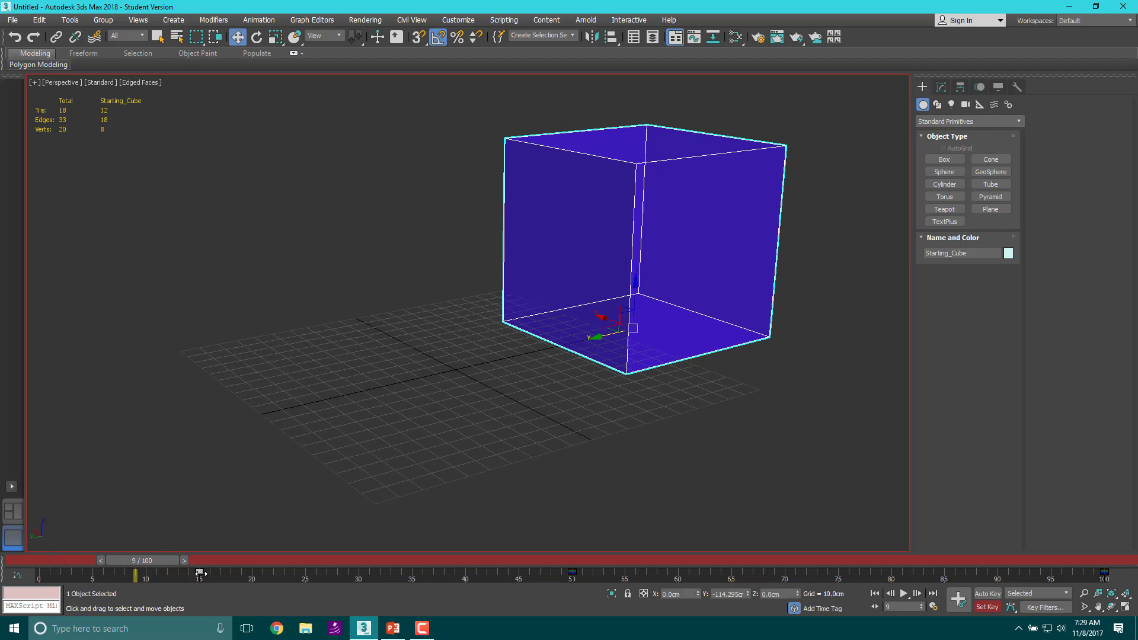
left_click_drag(158, 560, 26, 561)
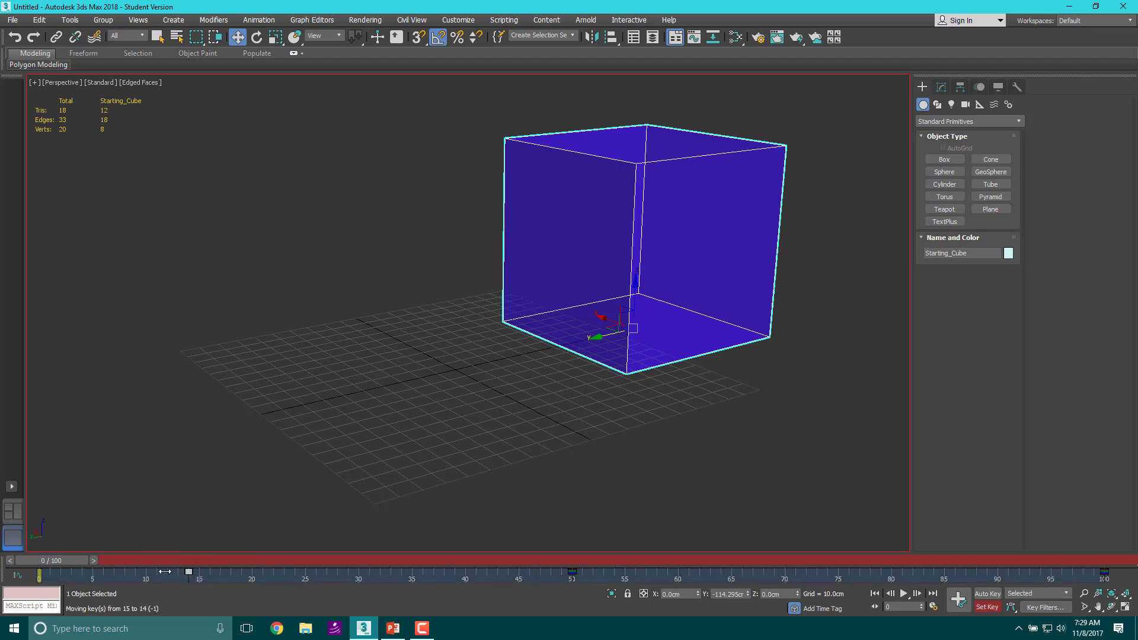
left_click_drag(26, 560, 414, 574)
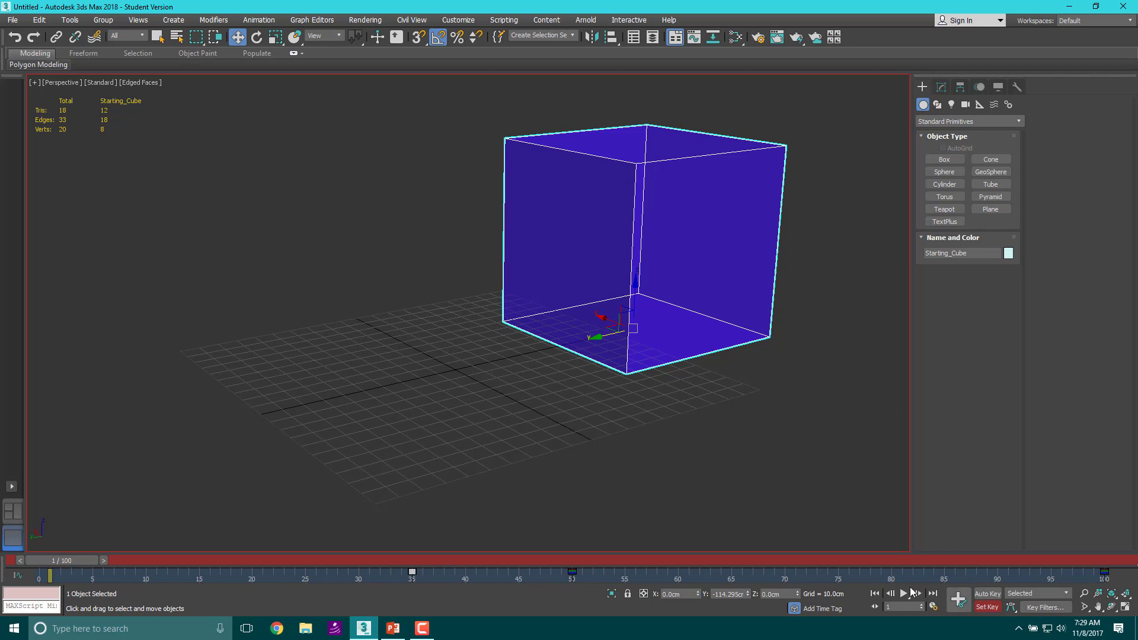
Shift-copy the frame-35 key to frame 3 and play back the resulting motion.
left_click(903, 594)
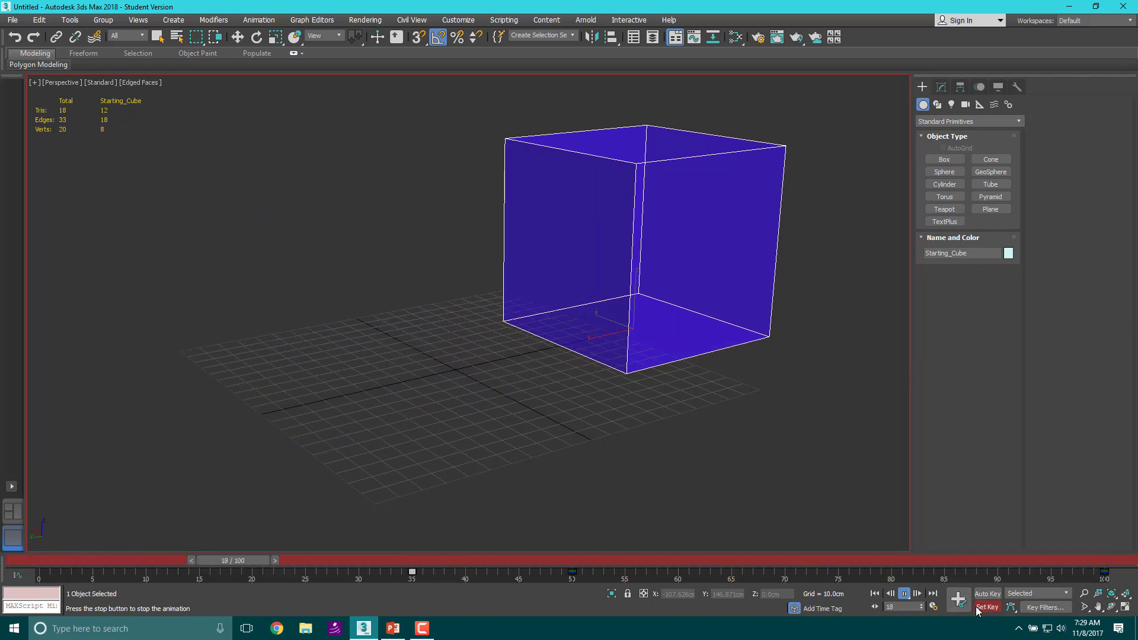
left_click(905, 595)
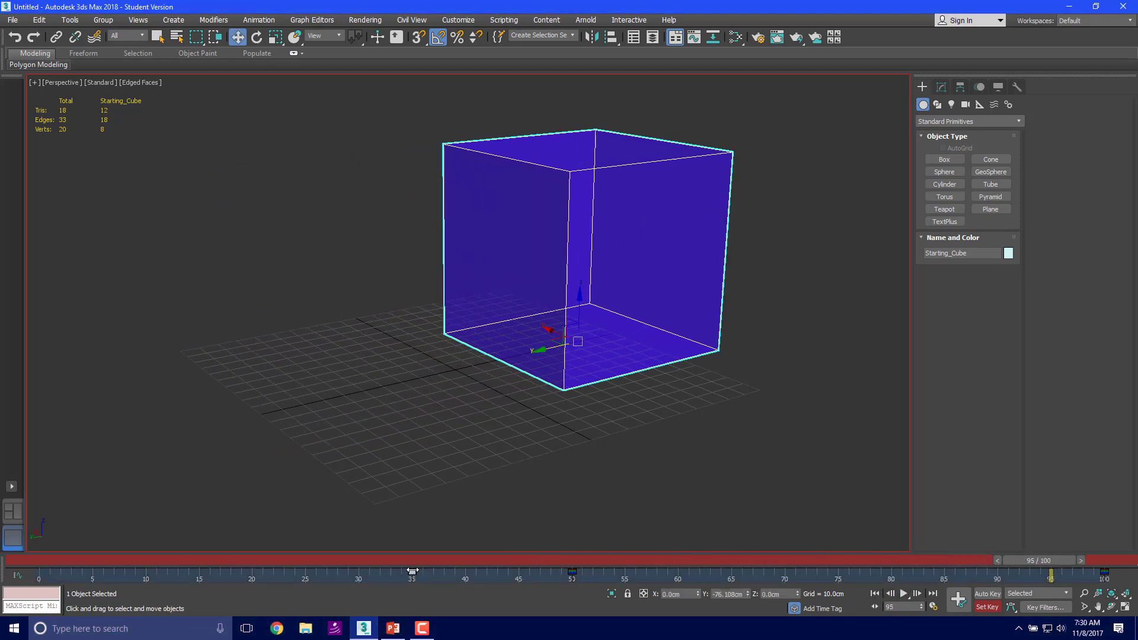
left_click_drag(412, 572, 41, 572, "shift")
left_click(902, 593)
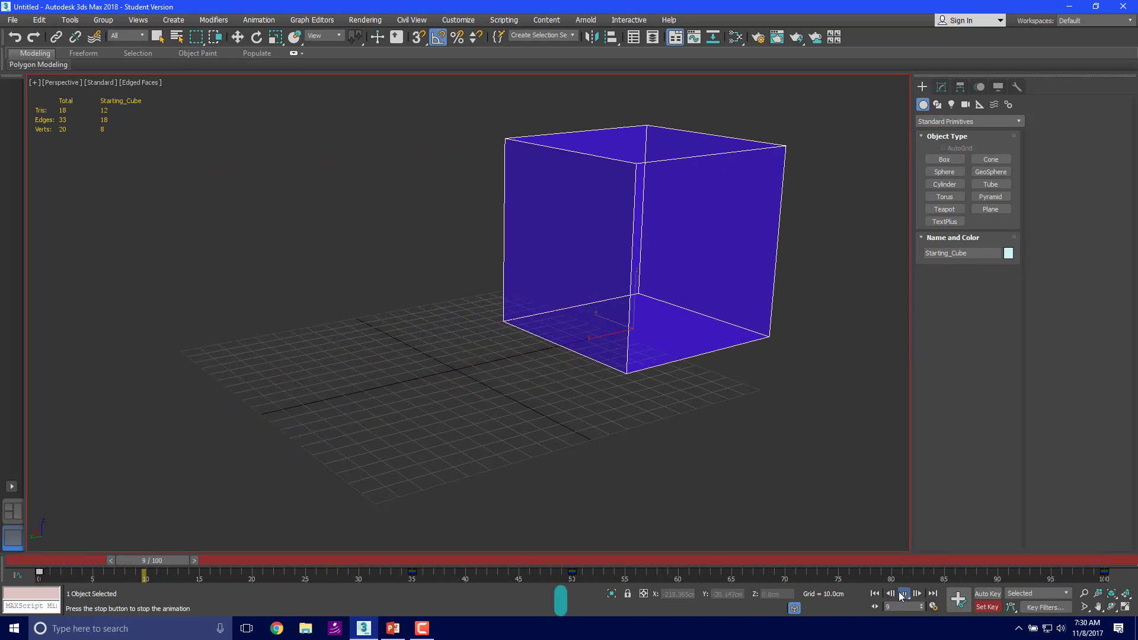
left_click(902, 594)
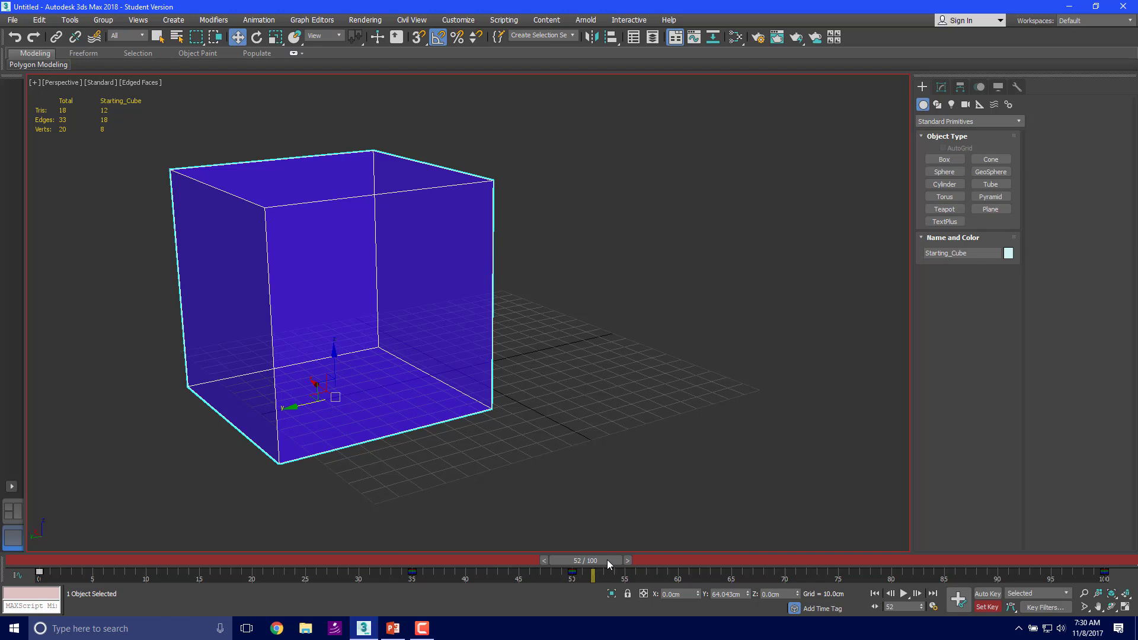
Return to frame 0, step one frame ahead, and select the keys near the timeline start.
left_click_drag(607, 559, 62, 524)
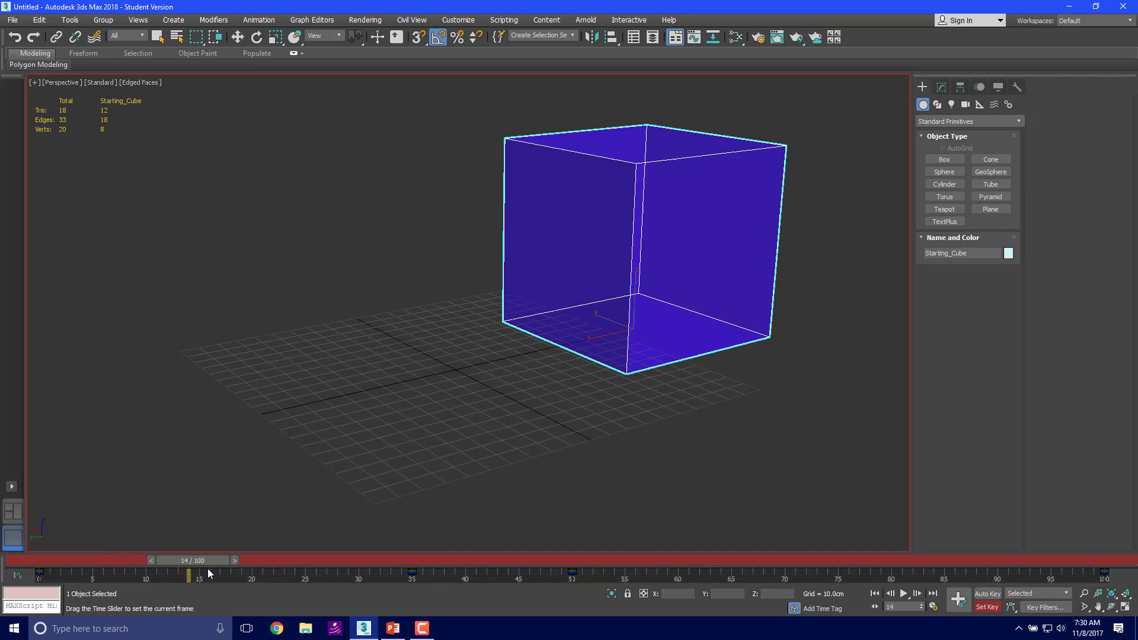
key(".")
left_click_drag(86, 574, 68, 577)
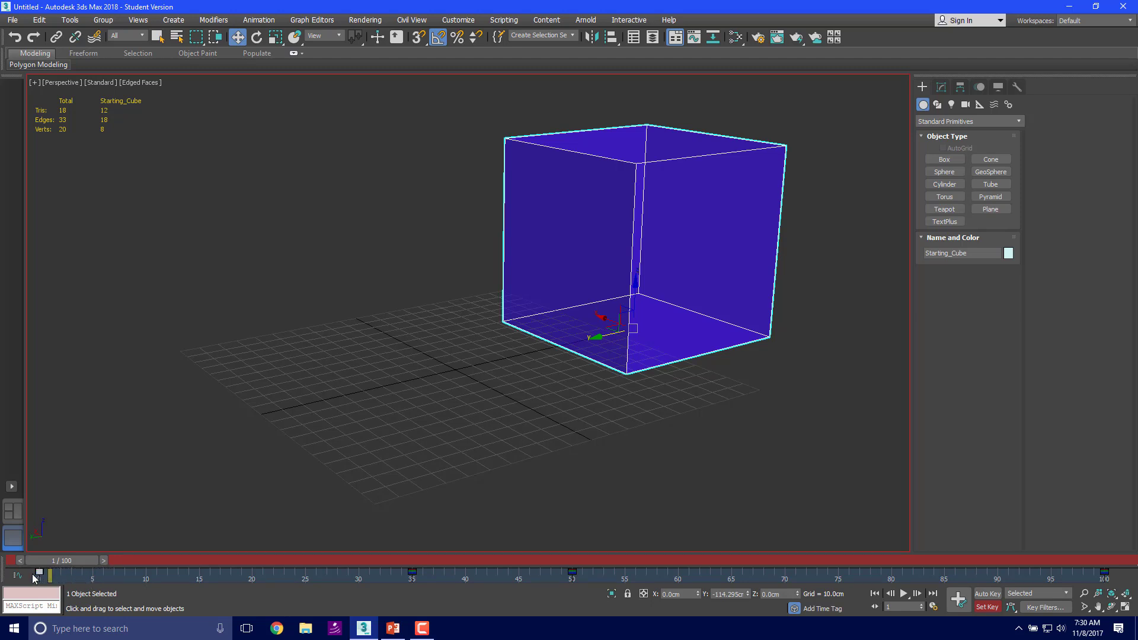
Delete the early track-bar keys, Shift-copy the frame-100 key to frame 2, and scrub back to frame 0.
key("Delete")
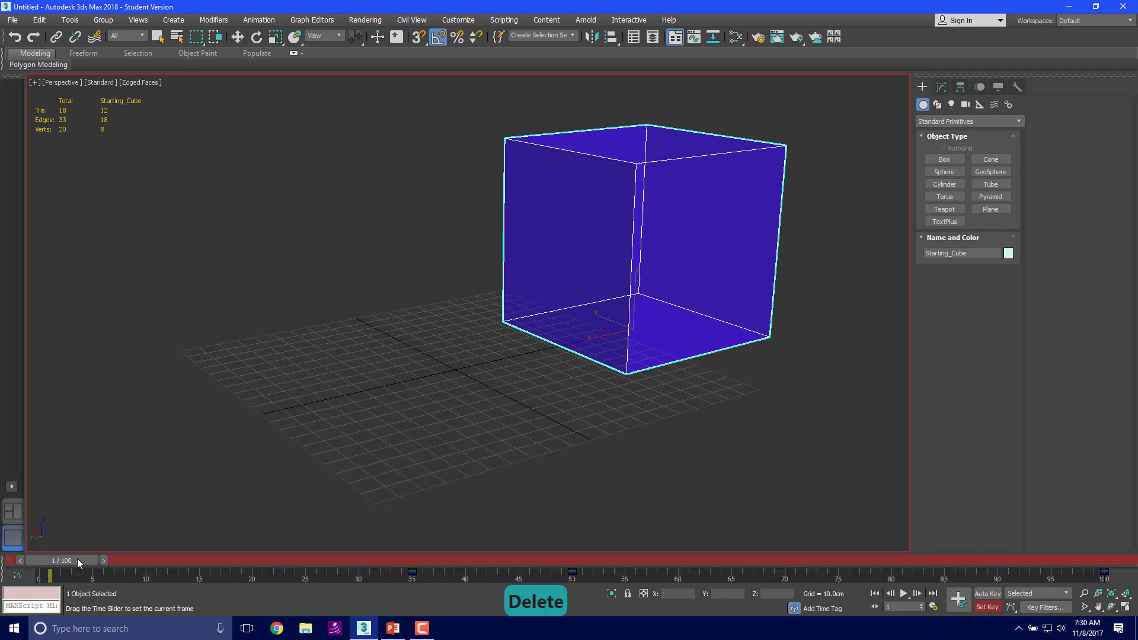
left_click_drag(77, 558, 1102, 560)
key("w")
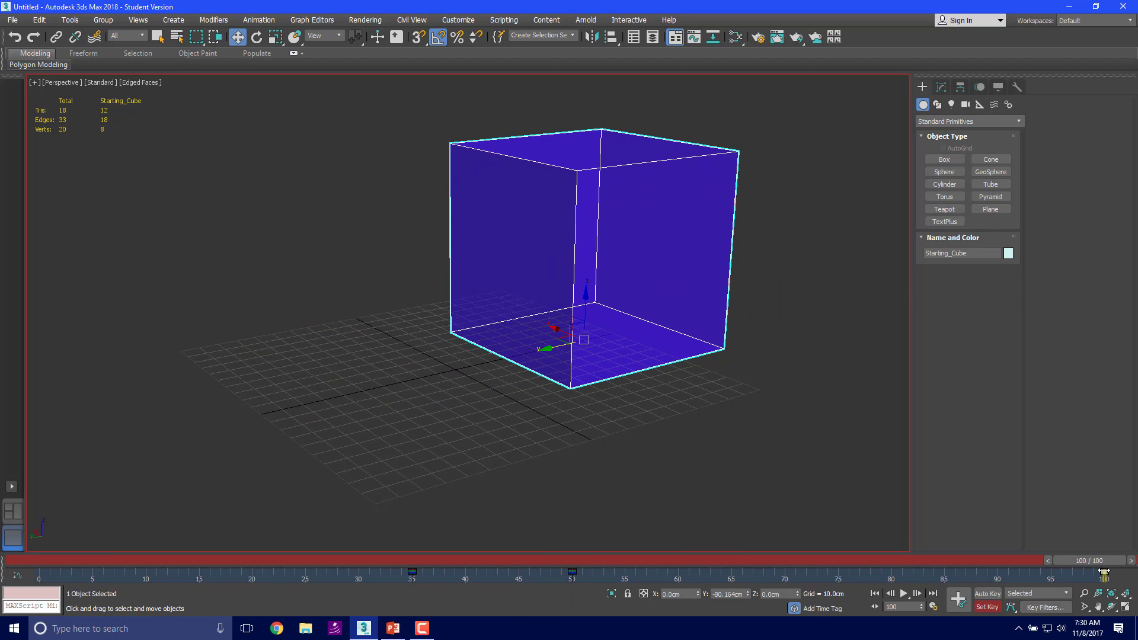
left_click_drag(1103, 572, 40, 574, "shift")
left_click_drag(1121, 567, 35, 555)
key("w")
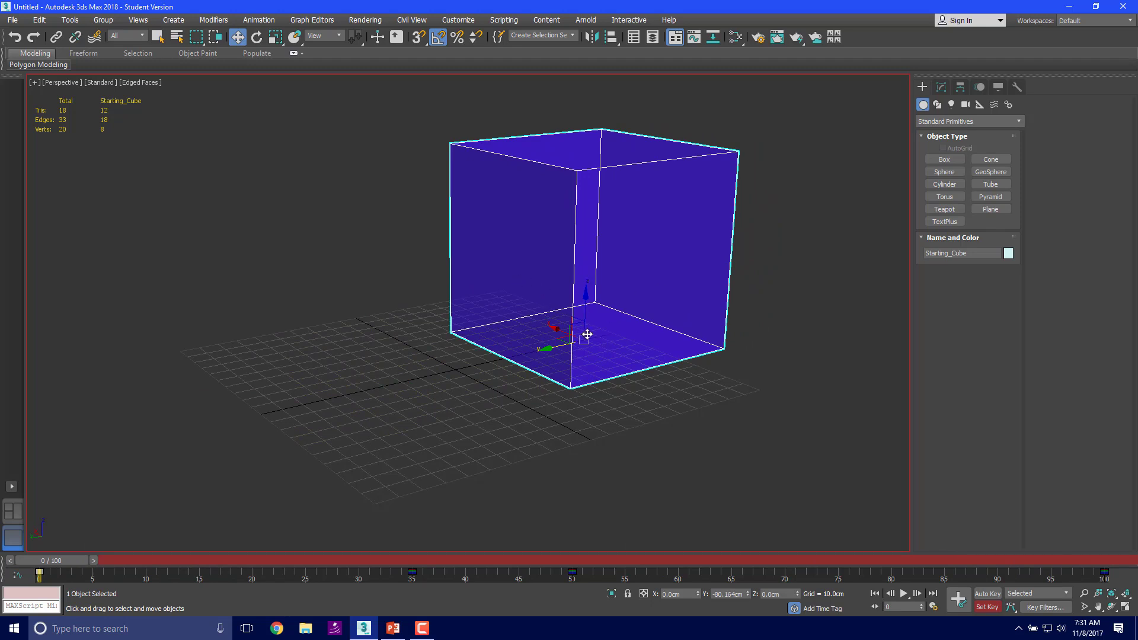
key("q")
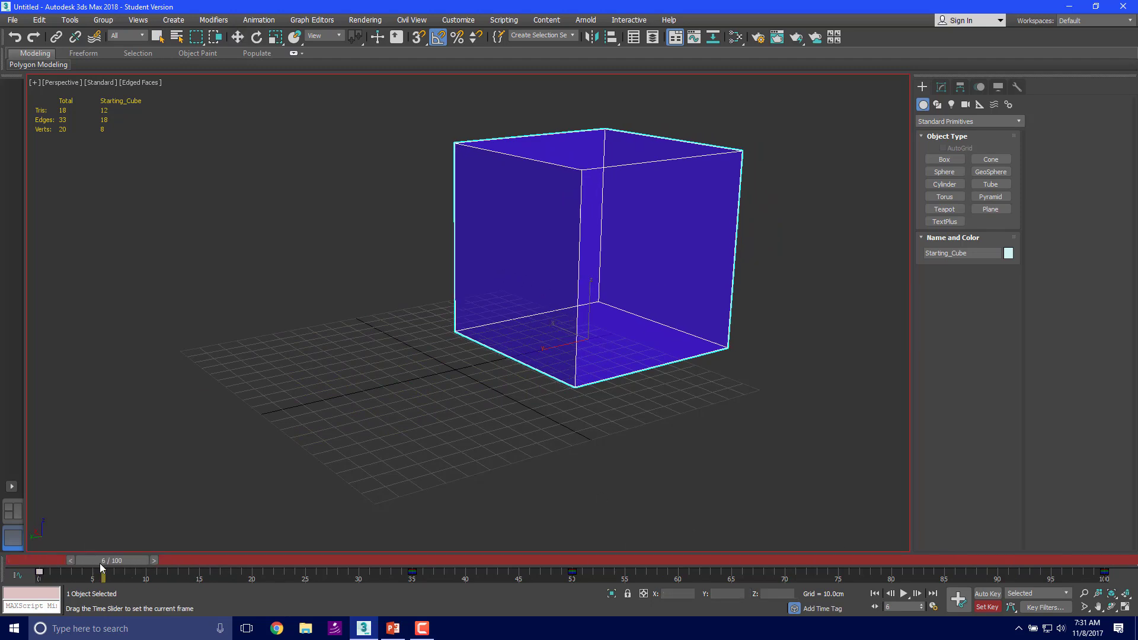
key("w")
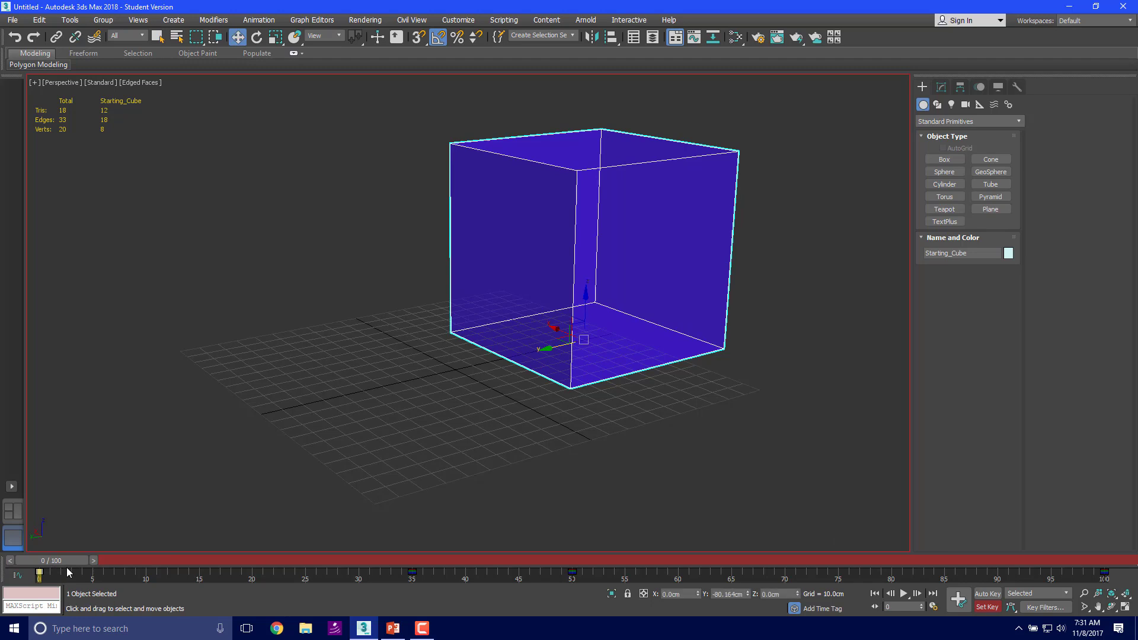
left_click(903, 593)
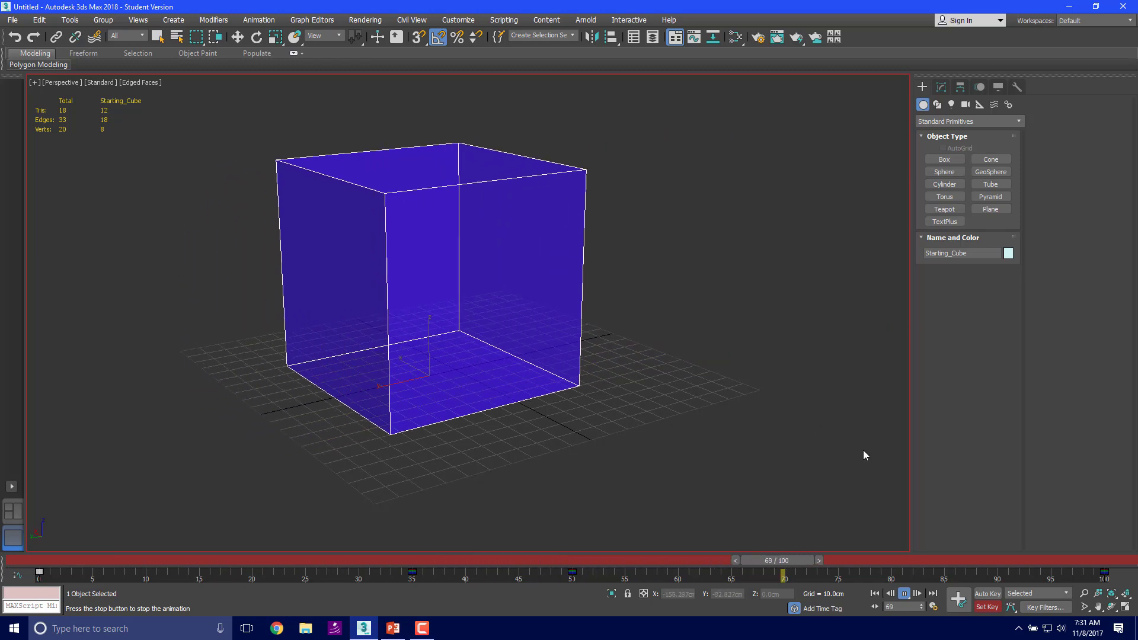
left_click(905, 592)
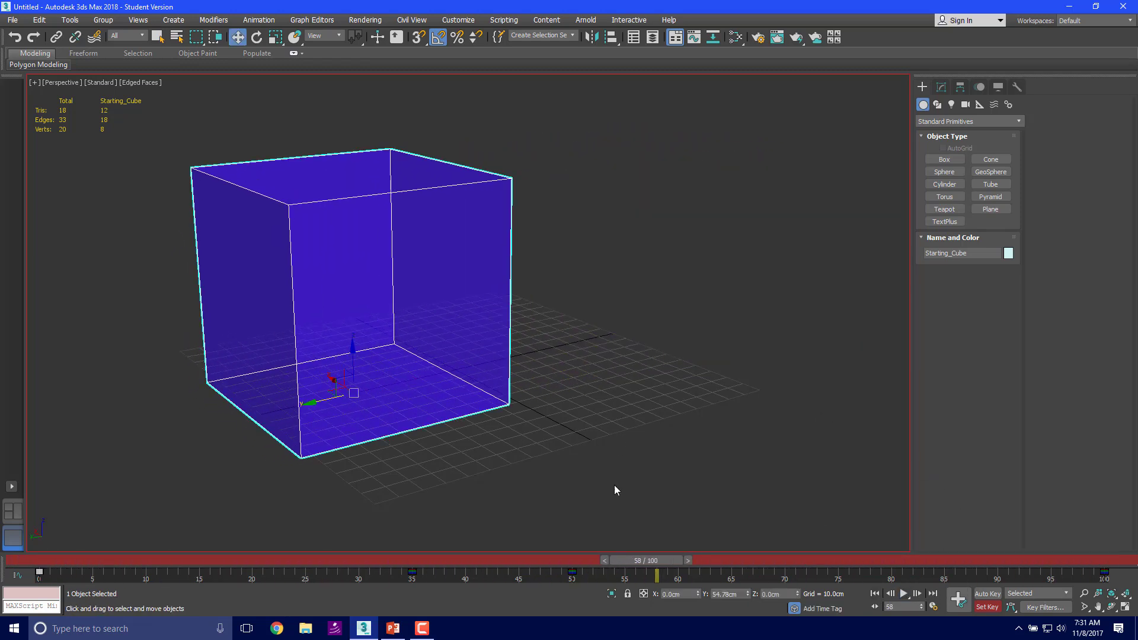
Switch from Set Key to Auto Key and raise the cube on Z to 64.351cm at frame 20.
left_click(994, 609)
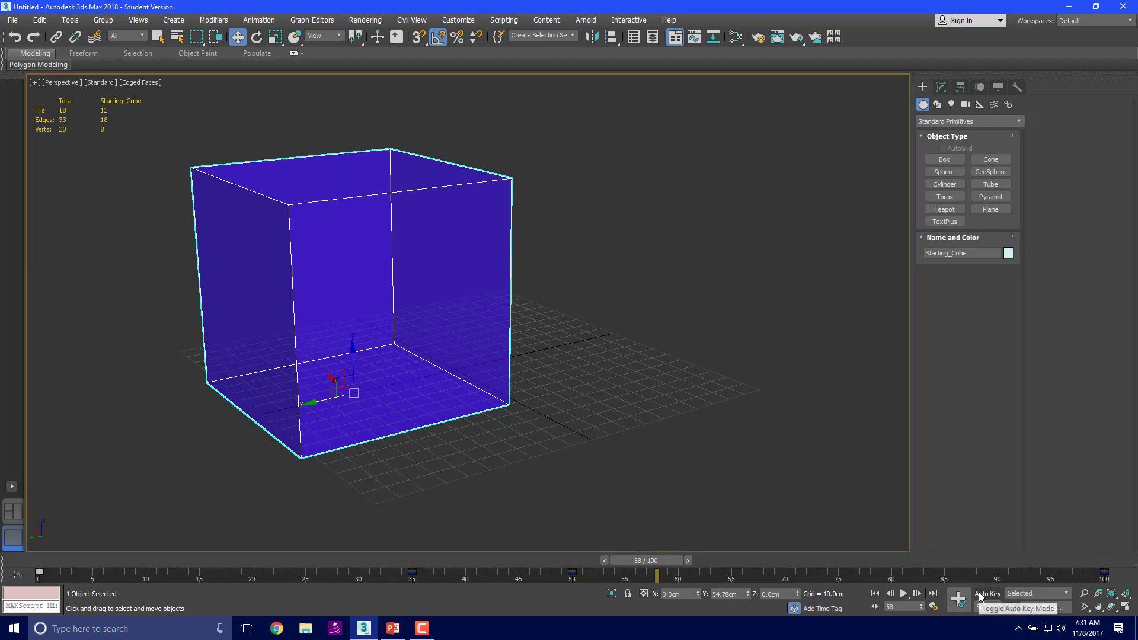
left_click(986, 594)
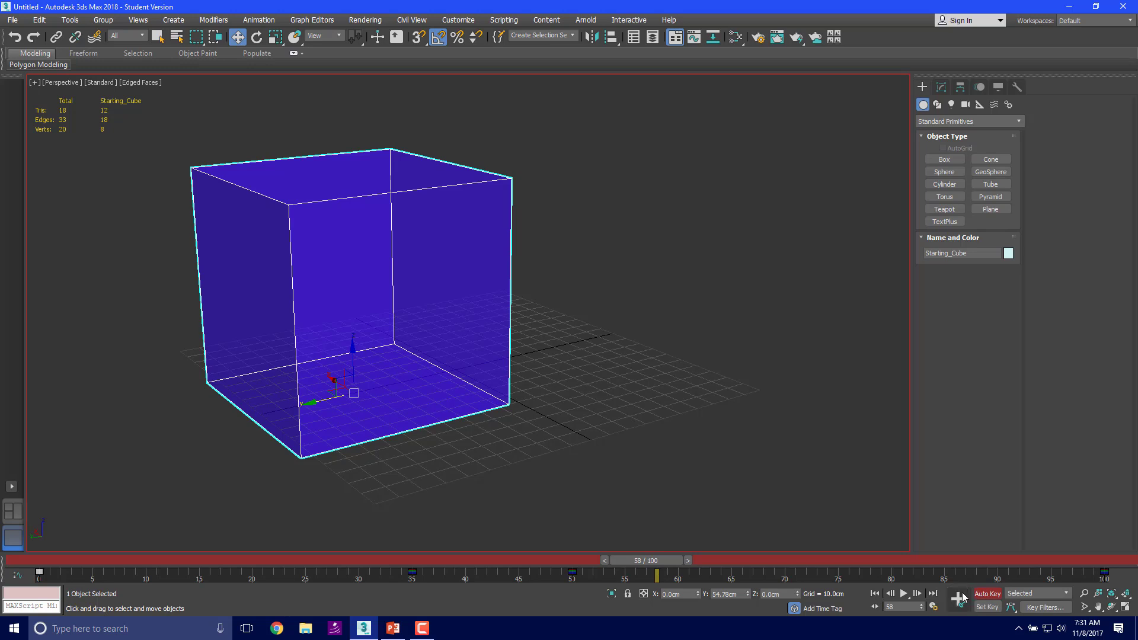
left_click_drag(668, 560, 275, 563)
key("w")
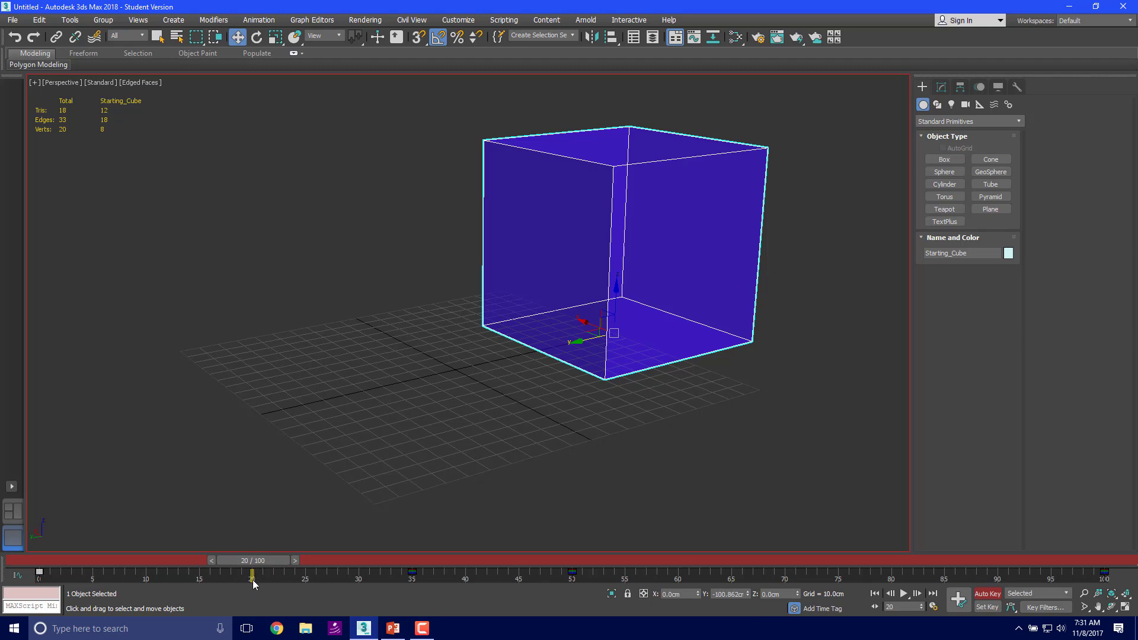
left_click_drag(616, 303, 613, 184)
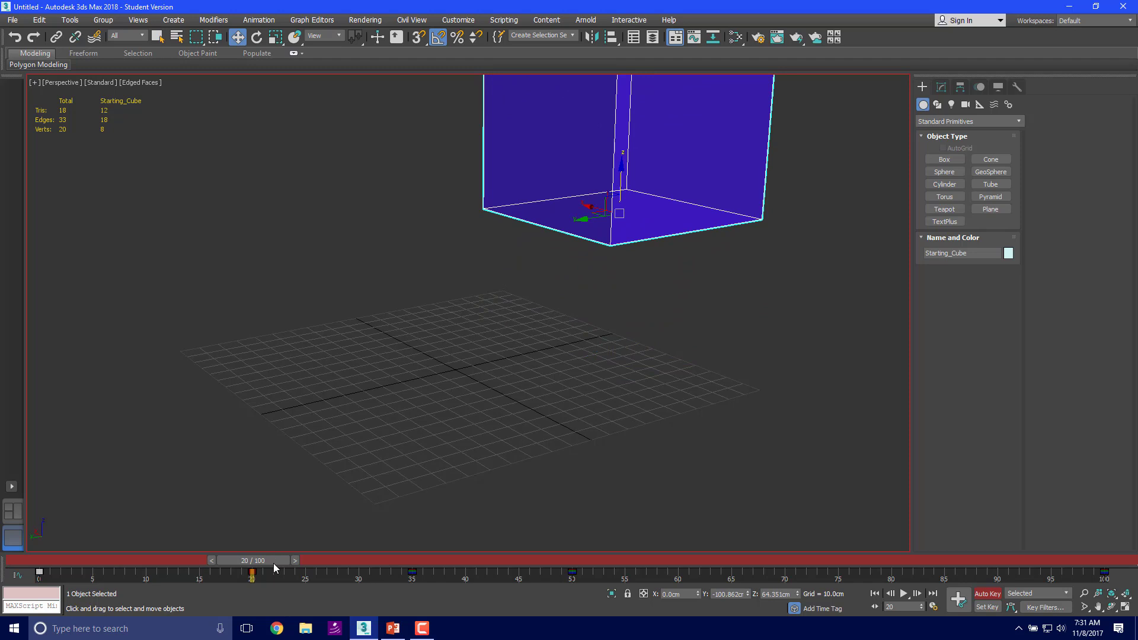
left_click_drag(273, 563, 53, 563)
key("w")
key("w")
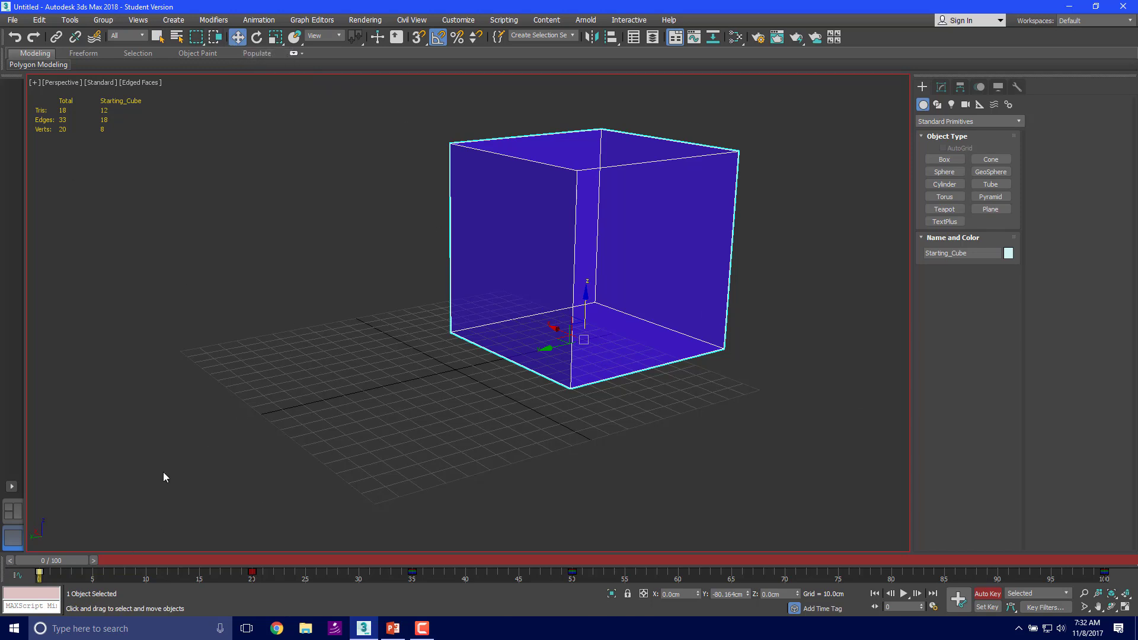
At frame 20, rotate the cube -40 degrees about Y.
left_click_drag(87, 555, 165, 557)
key("w")
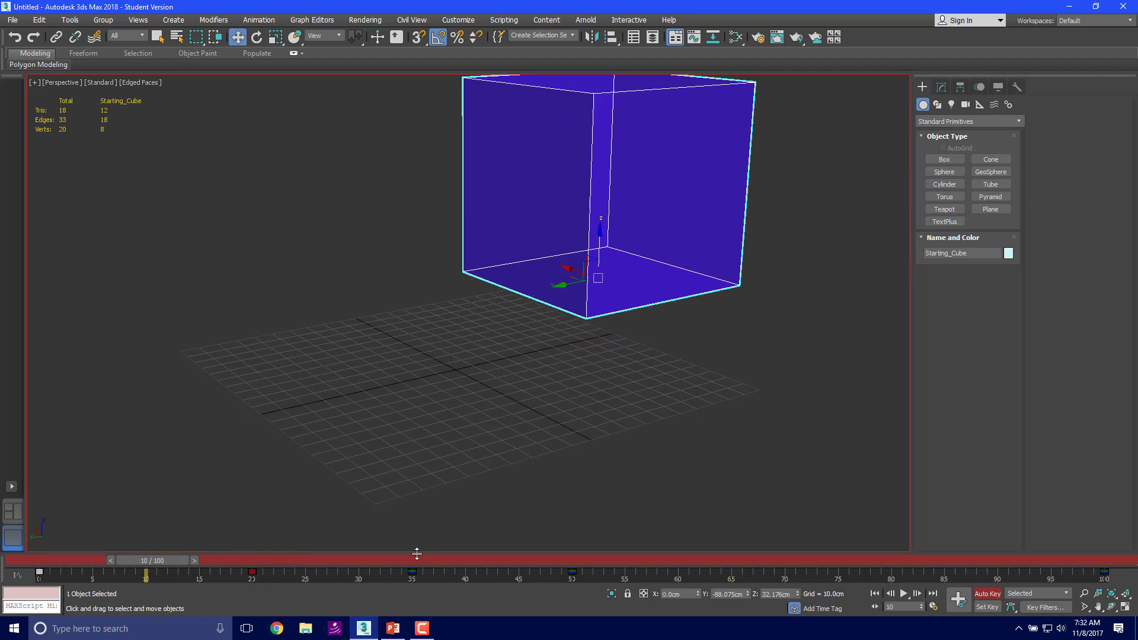
key("e")
left_click_drag(620, 251, 633, 271)
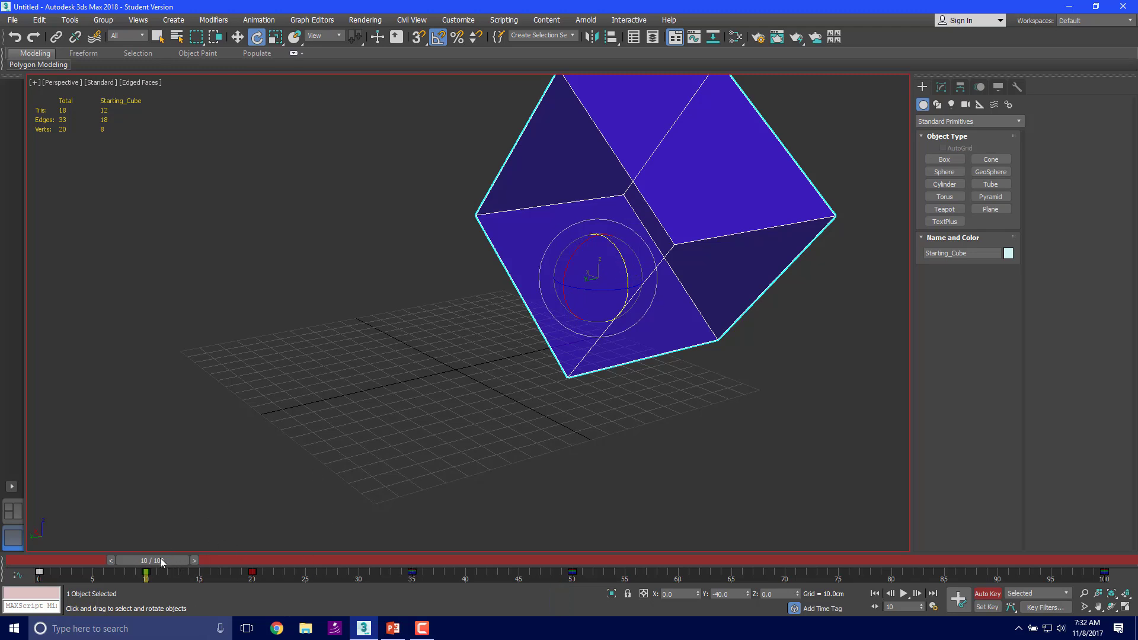
Scrub between frames 0 and 2 to check the rotation, reselecting the cube.
left_click_drag(160, 560, 37, 572)
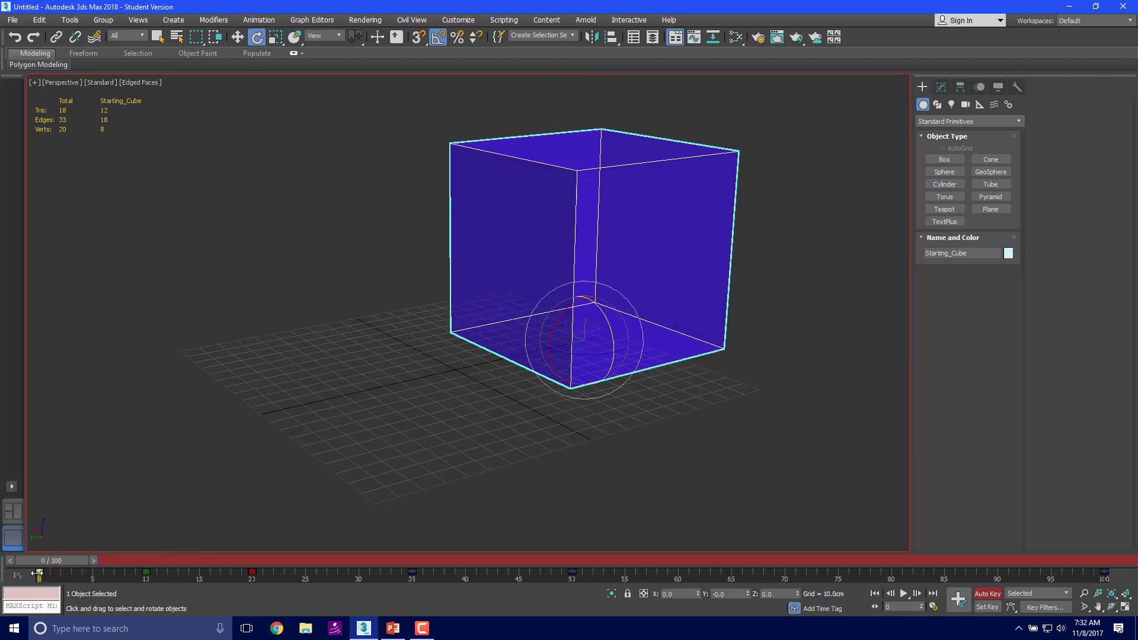
left_click(128, 489)
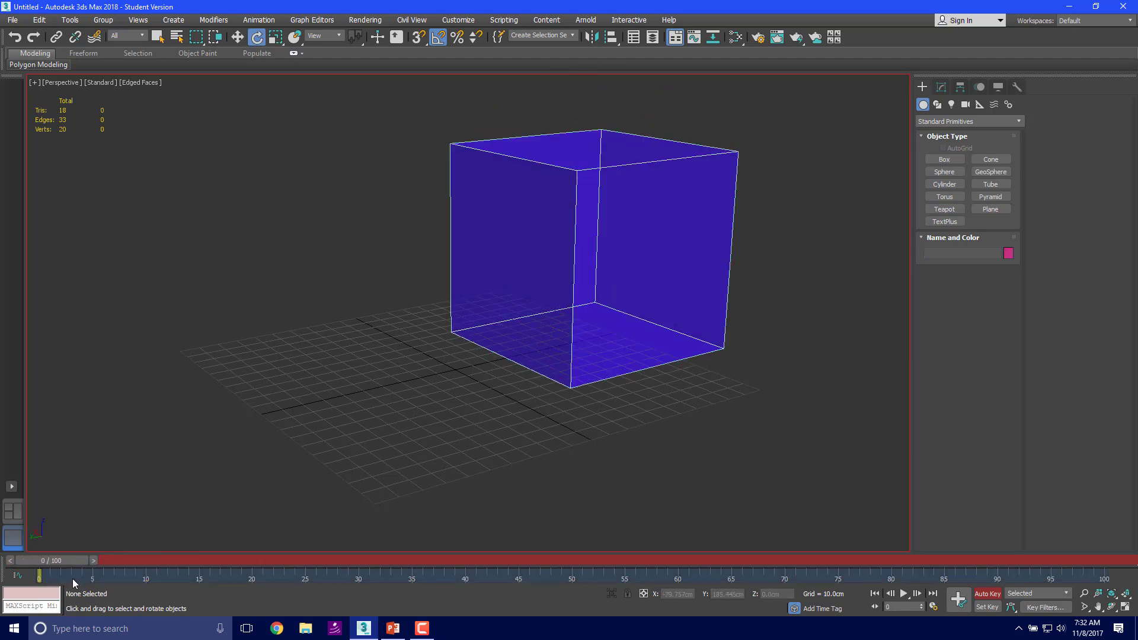
left_click_drag(61, 561, 31, 564)
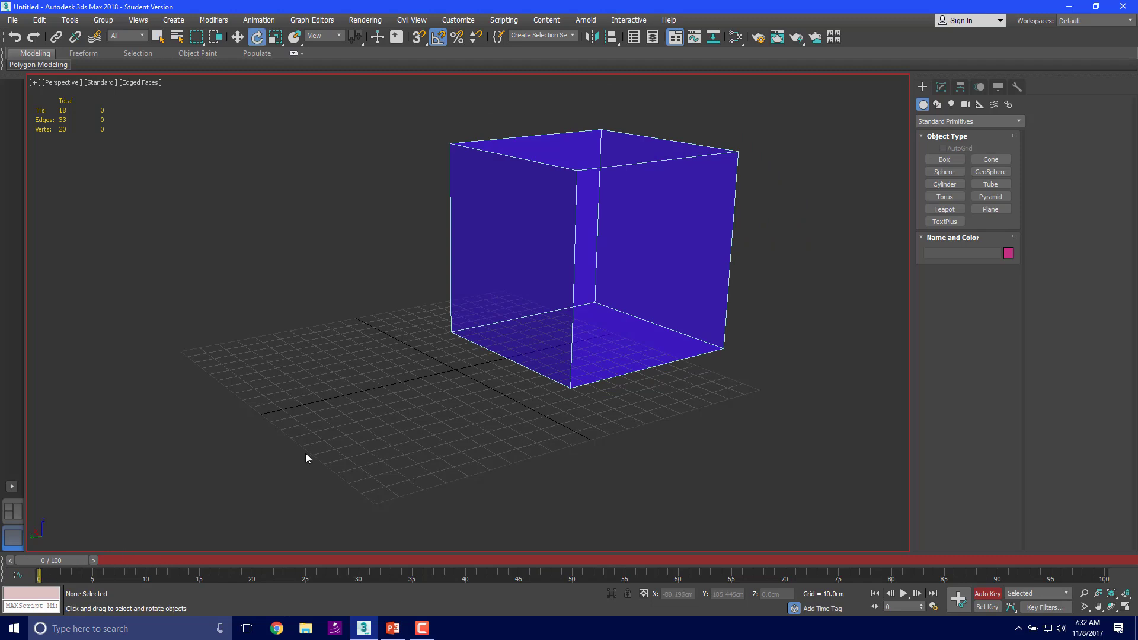
left_click(646, 294)
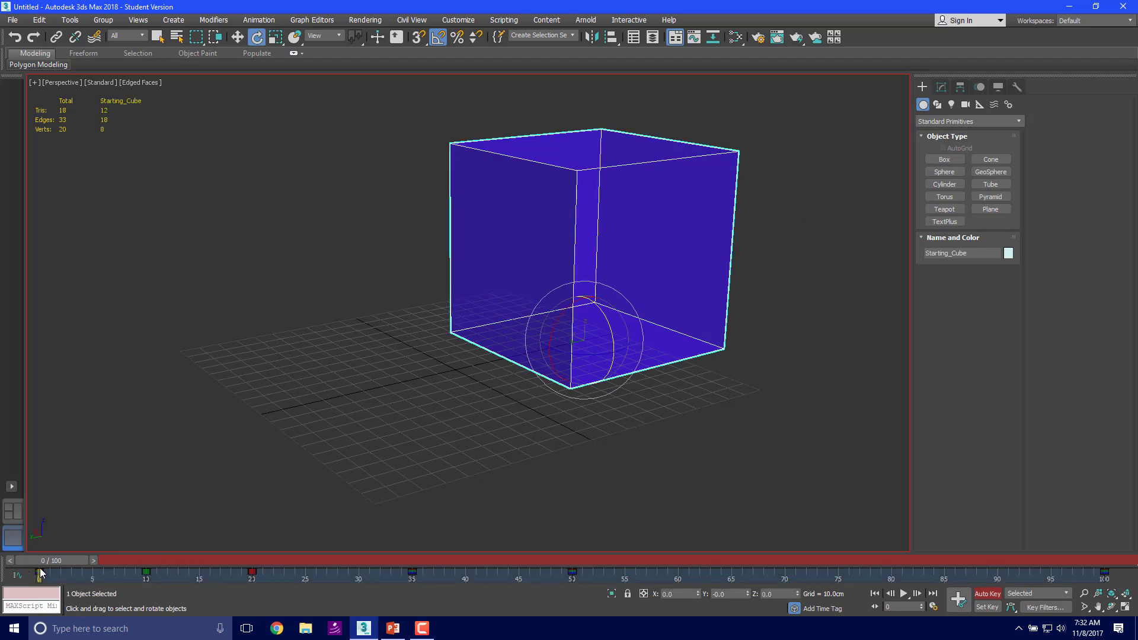
left_click_drag(63, 565, 83, 560)
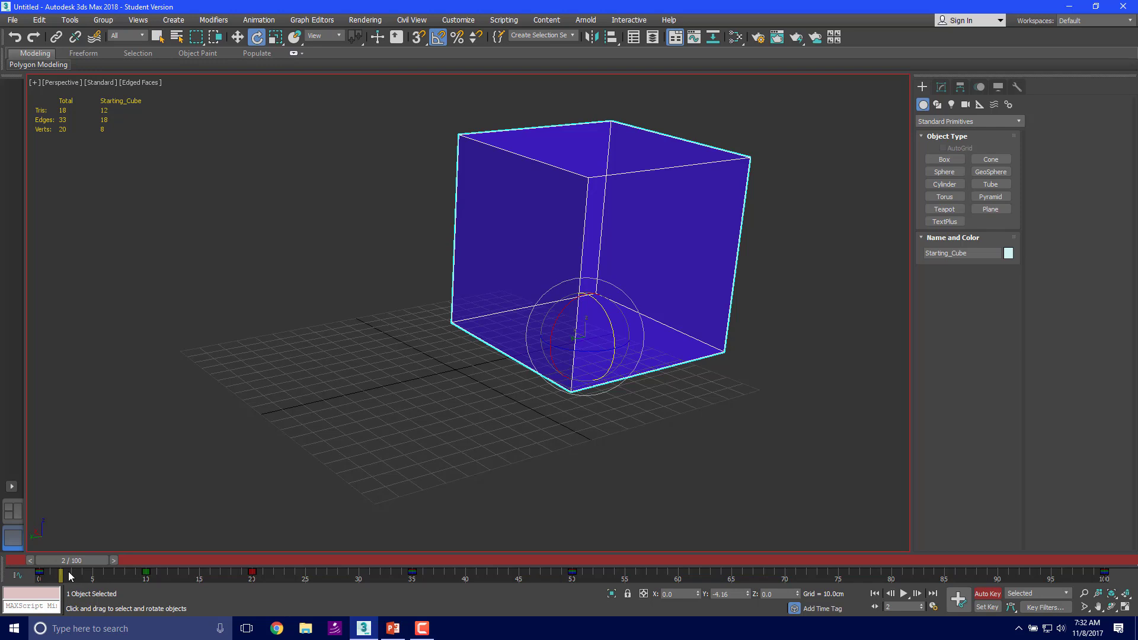
left_click_drag(76, 568, 29, 575)
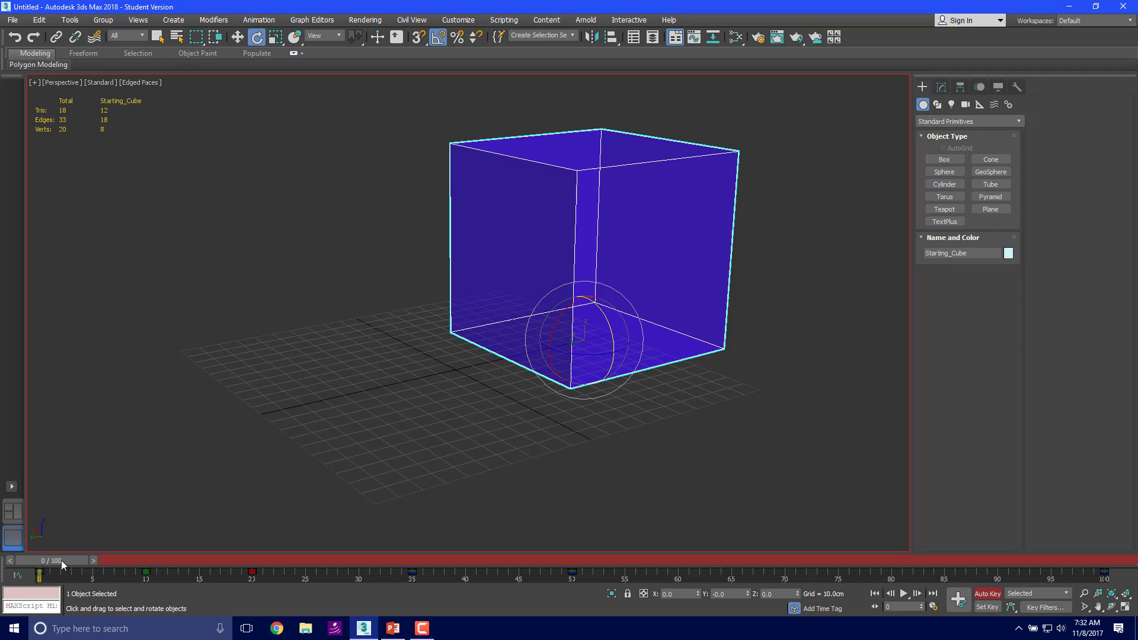
Scrub forward through frames 35 to 50 and play back the cube's rise and rotation.
left_click_drag(61, 563, 429, 588)
key("e")
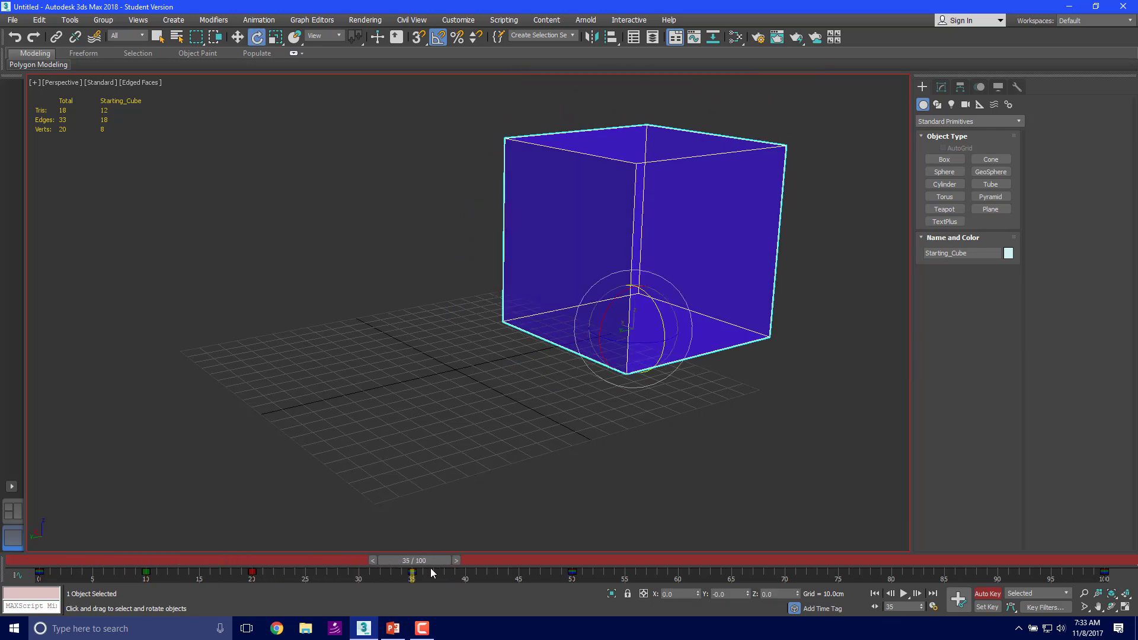
left_click_drag(428, 560, 1115, 584)
key("e")
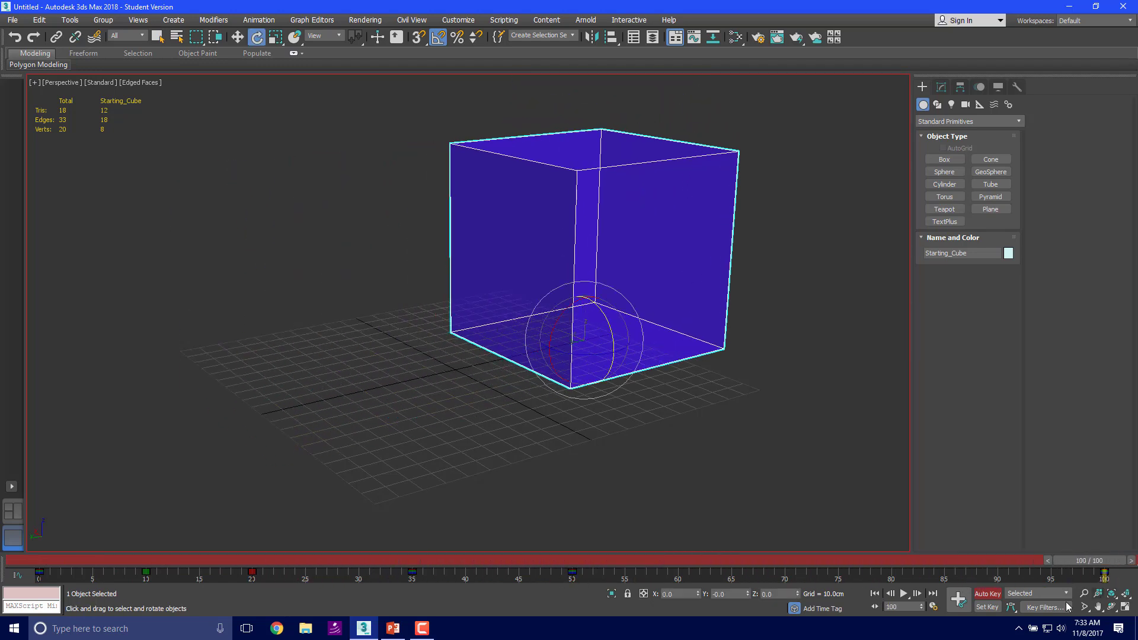
left_click(901, 594)
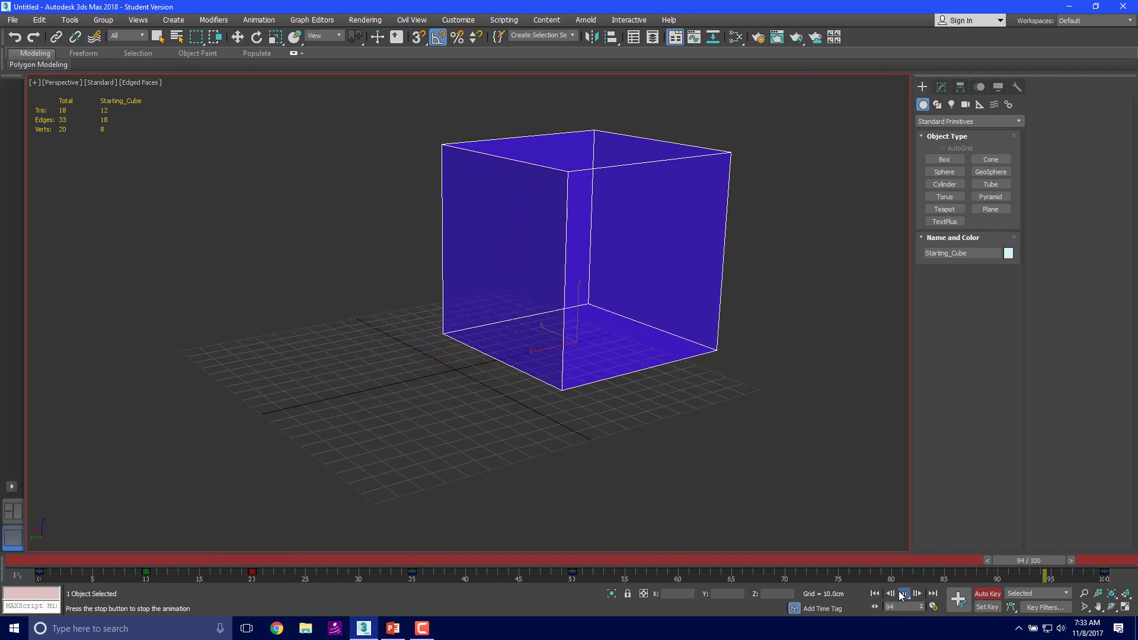
At frame 28, scale the cube uniformly to about 147%.
left_click(902, 594)
left_click_drag(926, 560, 319, 578)
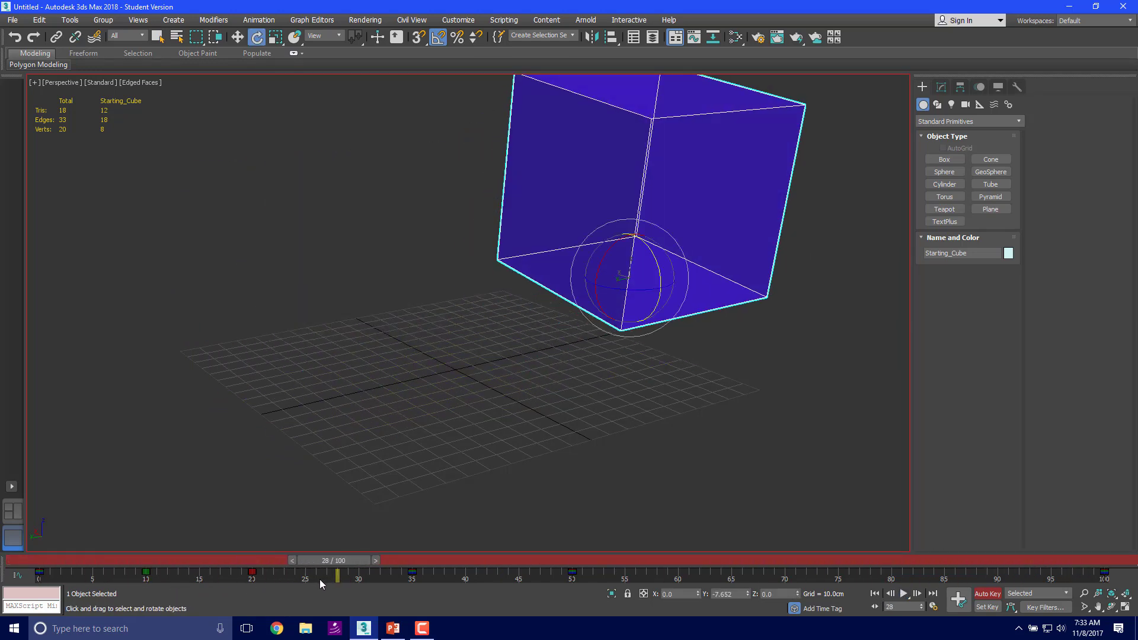
key("r")
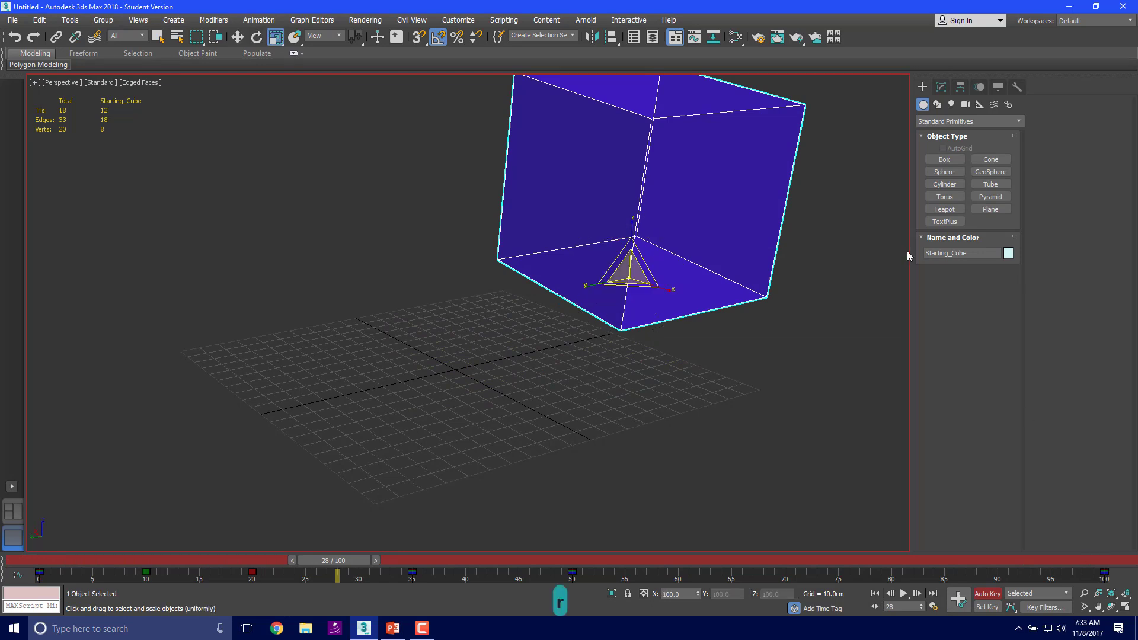
left_click_drag(632, 279, 674, 249)
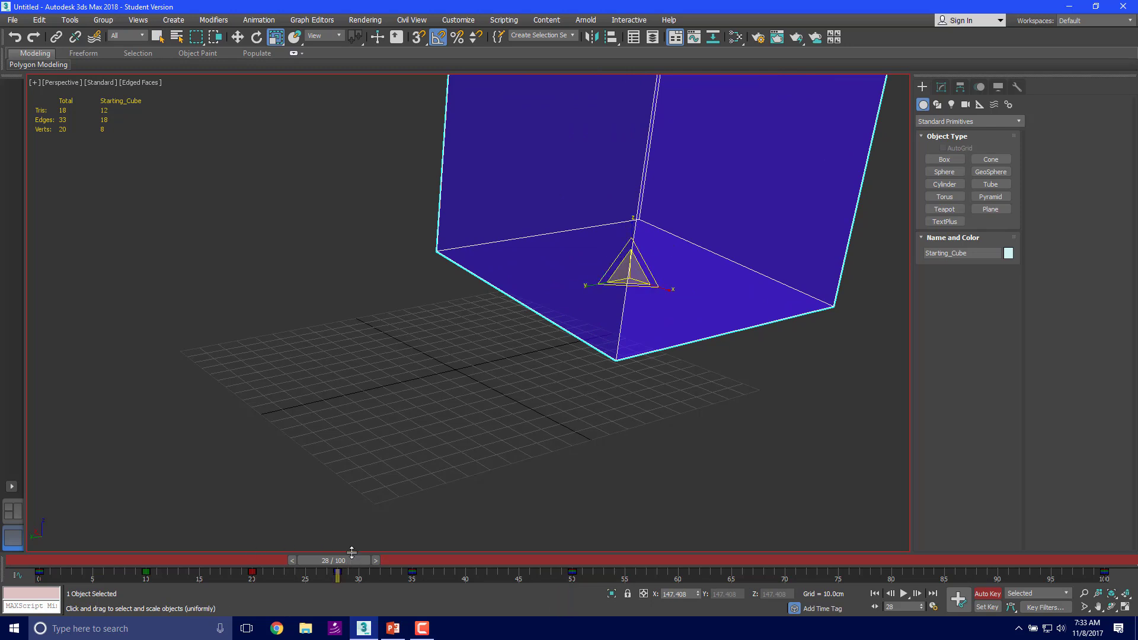
Scrub back through frames 26 and 10 to review the scaled animation.
left_click_drag(350, 561, 330, 560)
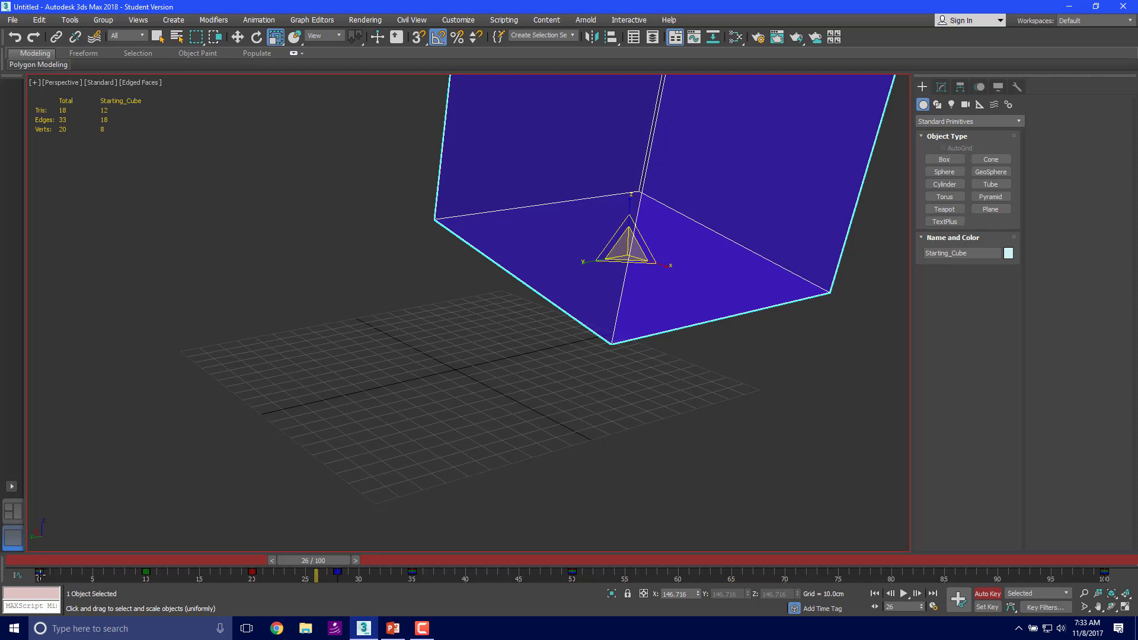
left_click_drag(301, 561, 151, 555)
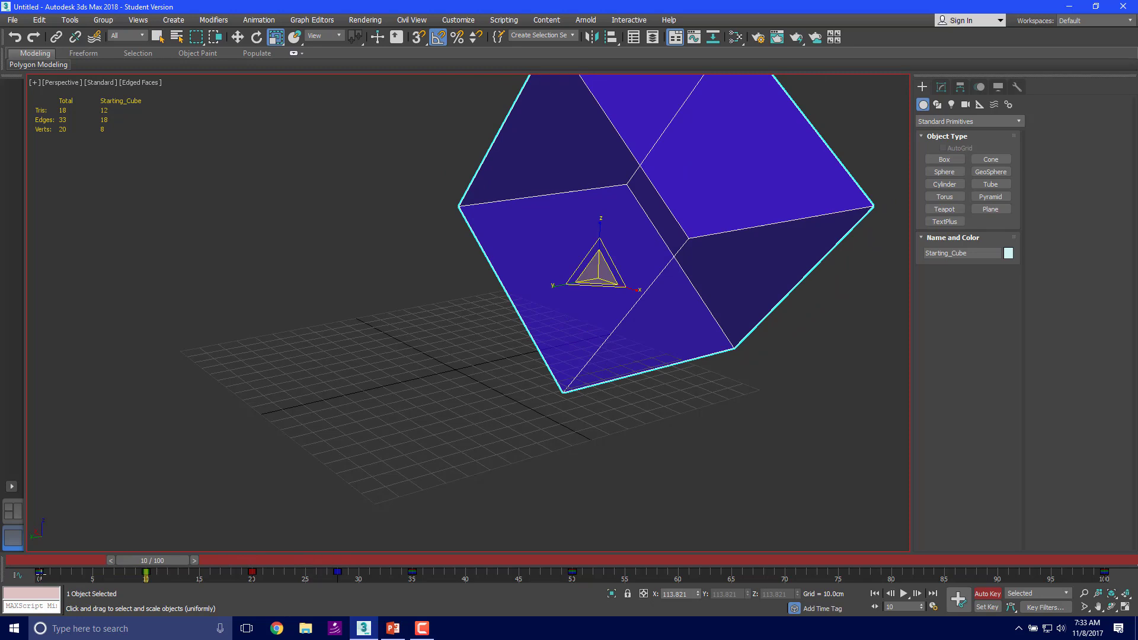
left_click_drag(158, 561, 1015, 593)
key("r")
left_click(904, 593)
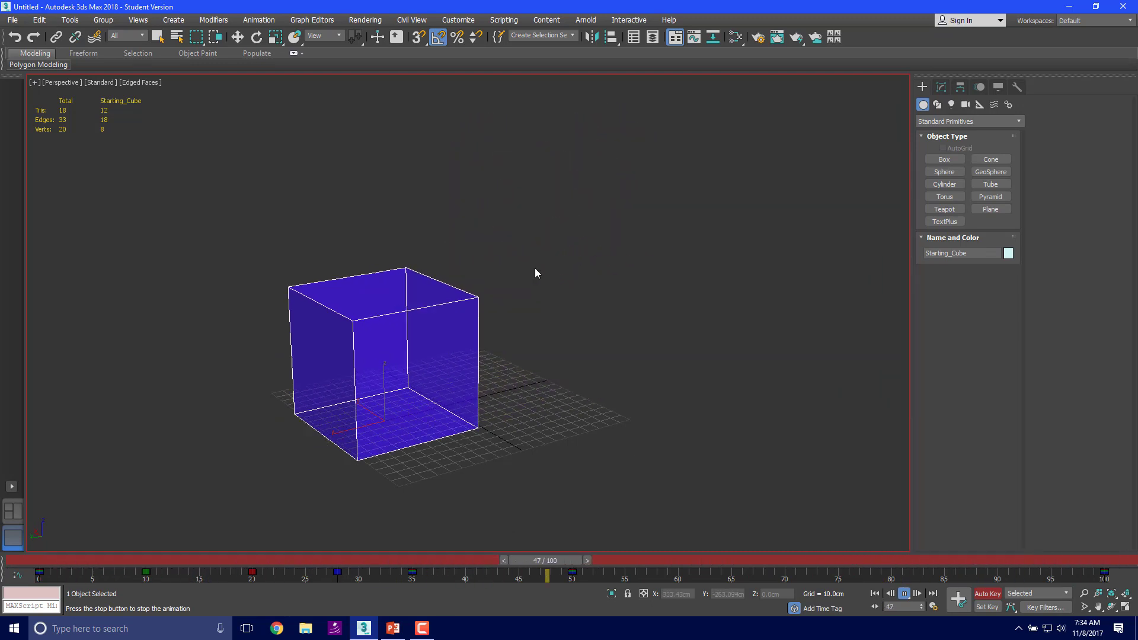
left_click(904, 593)
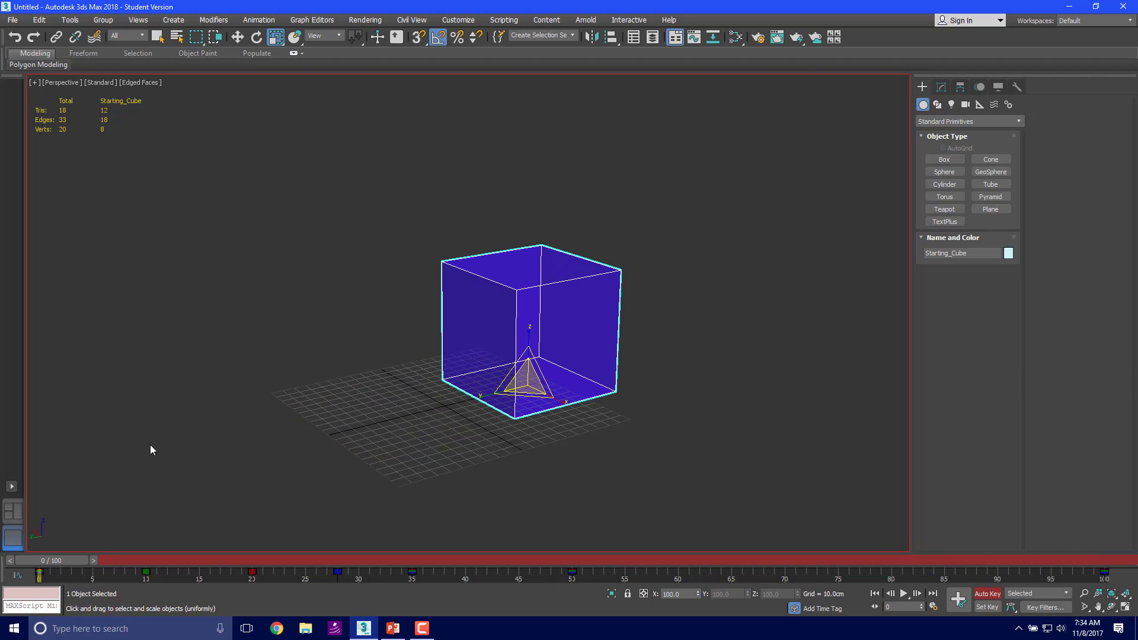
left_click_drag(44, 563, 1110, 563)
key("r")
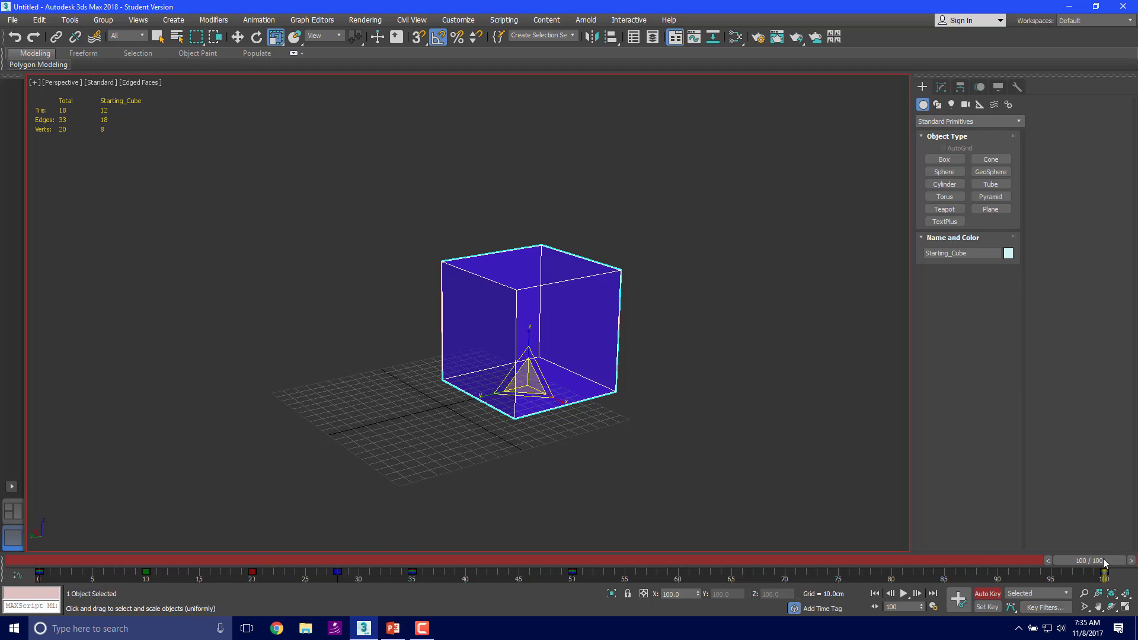
Delete Starting_Cube's scale keyframe near frame 28 and return the timeline to frame 0.
left_click_drag(1104, 563, 845, 558)
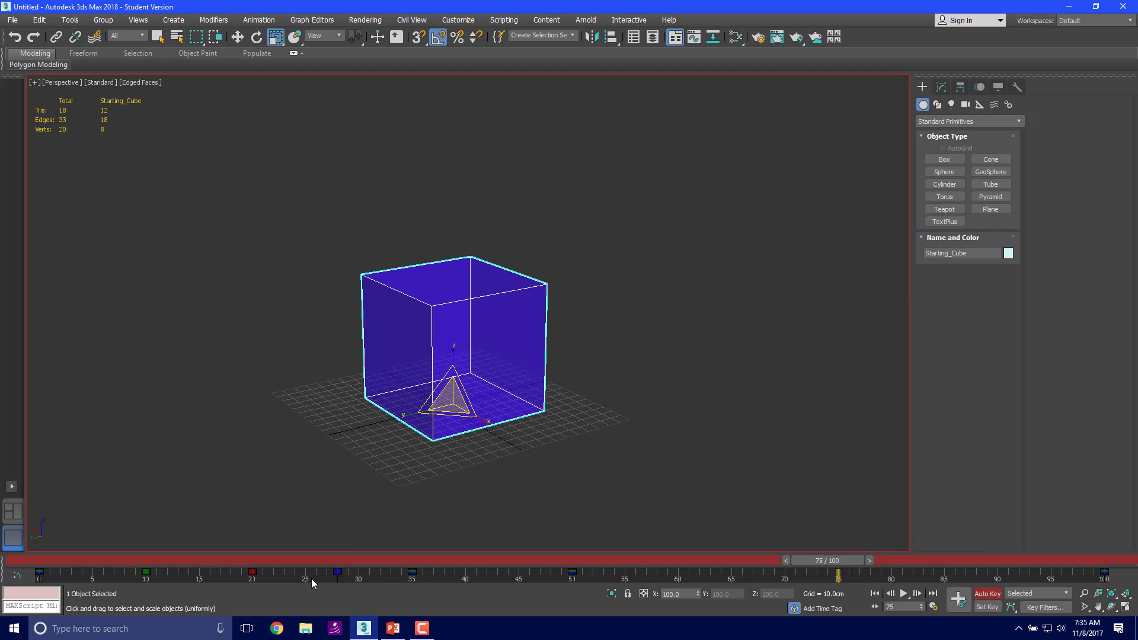
left_click_drag(836, 560, 414, 564)
key("r")
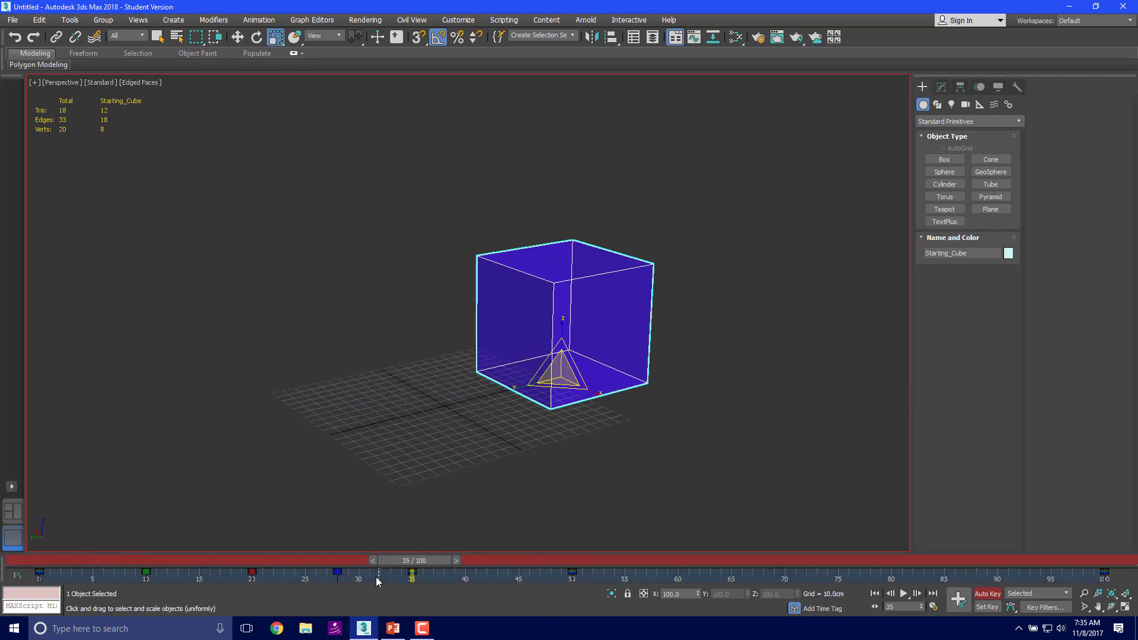
left_click(338, 573)
key("Delete")
left_click(449, 514)
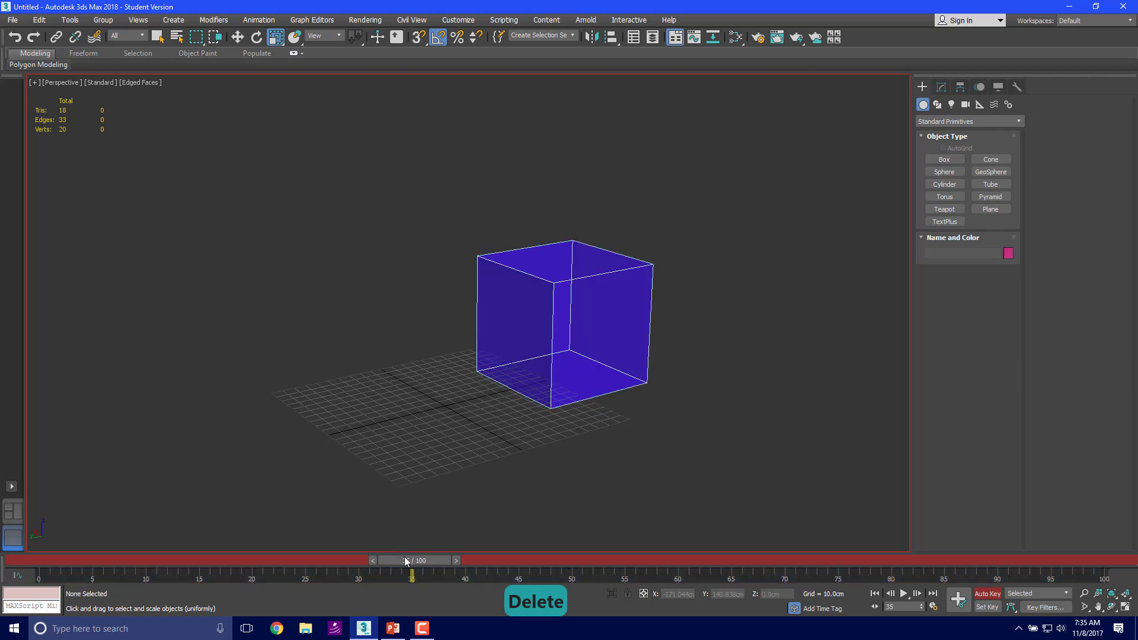
left_click_drag(405, 560, 585, 424)
key("r")
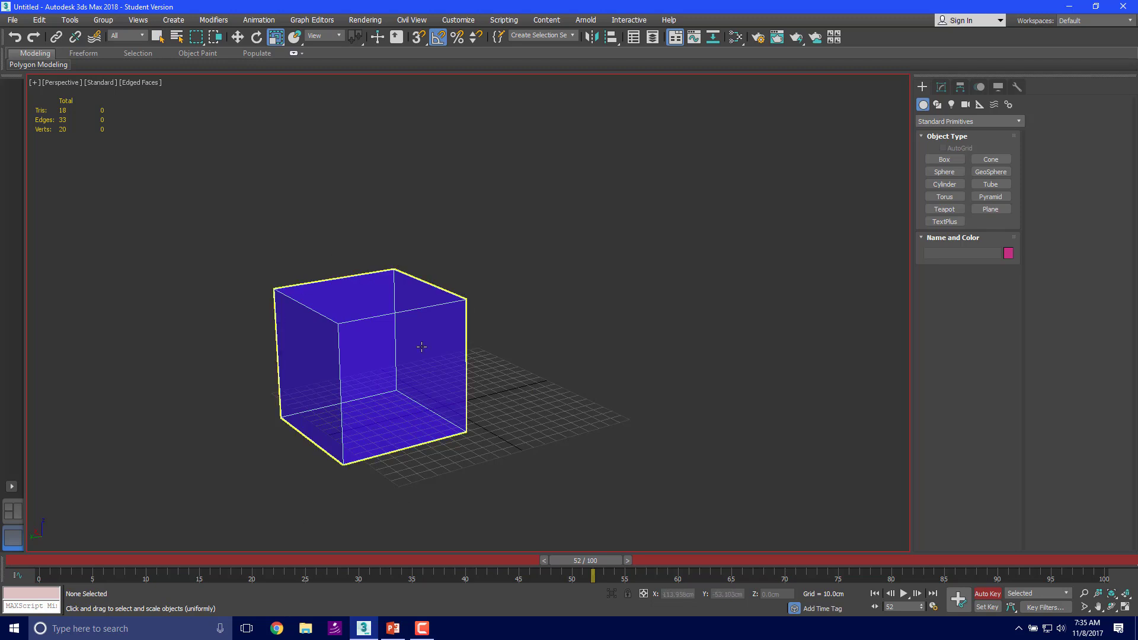
left_click_drag(606, 560, 426, 550)
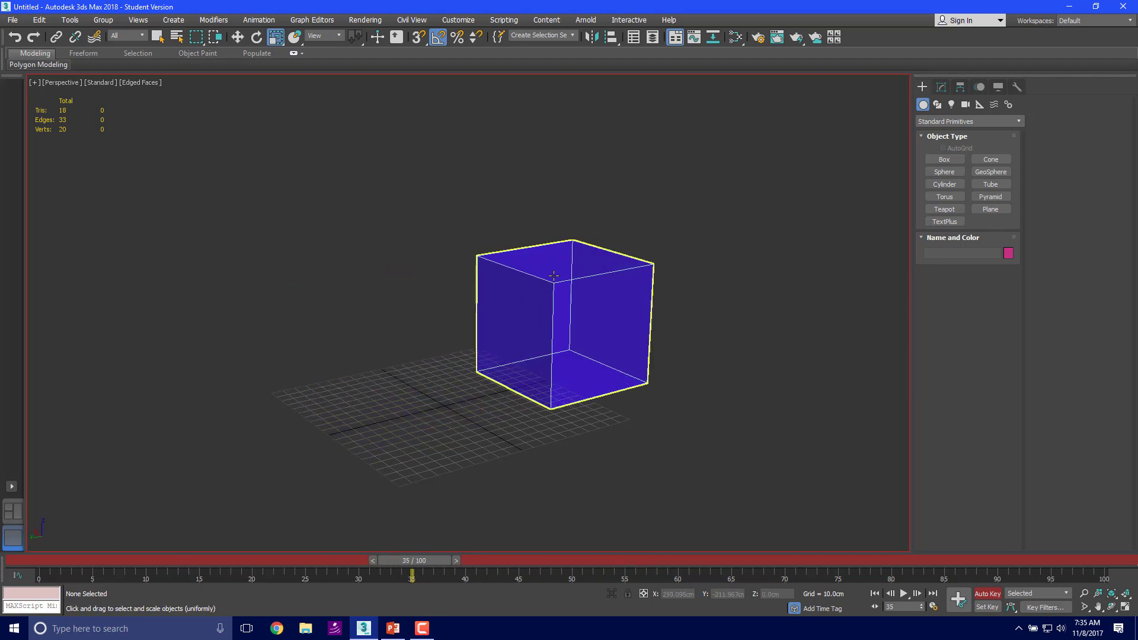
left_click(521, 336)
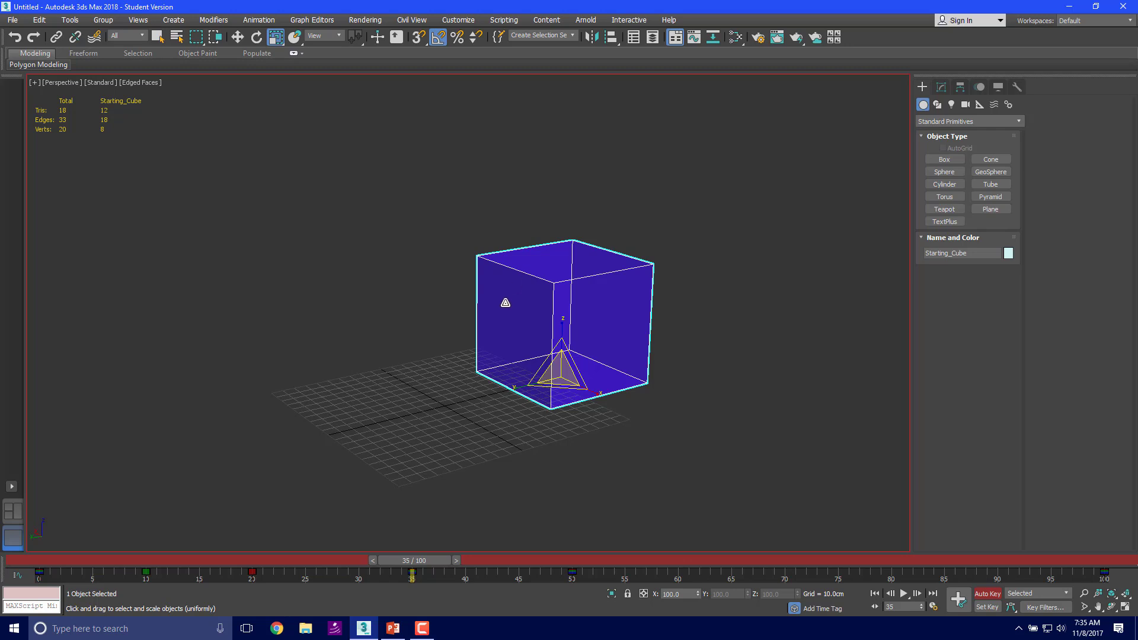
left_click_drag(129, 202, 130, 208)
left_click_drag(226, 198, 306, 314)
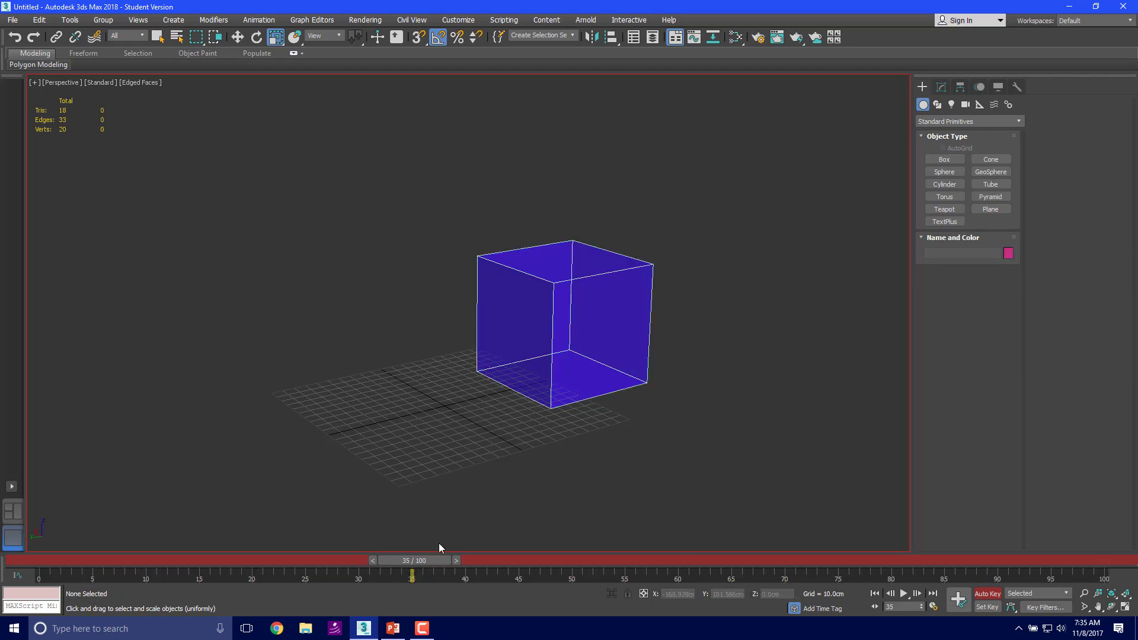
left_click_drag(423, 561, 148, 560)
key("r")
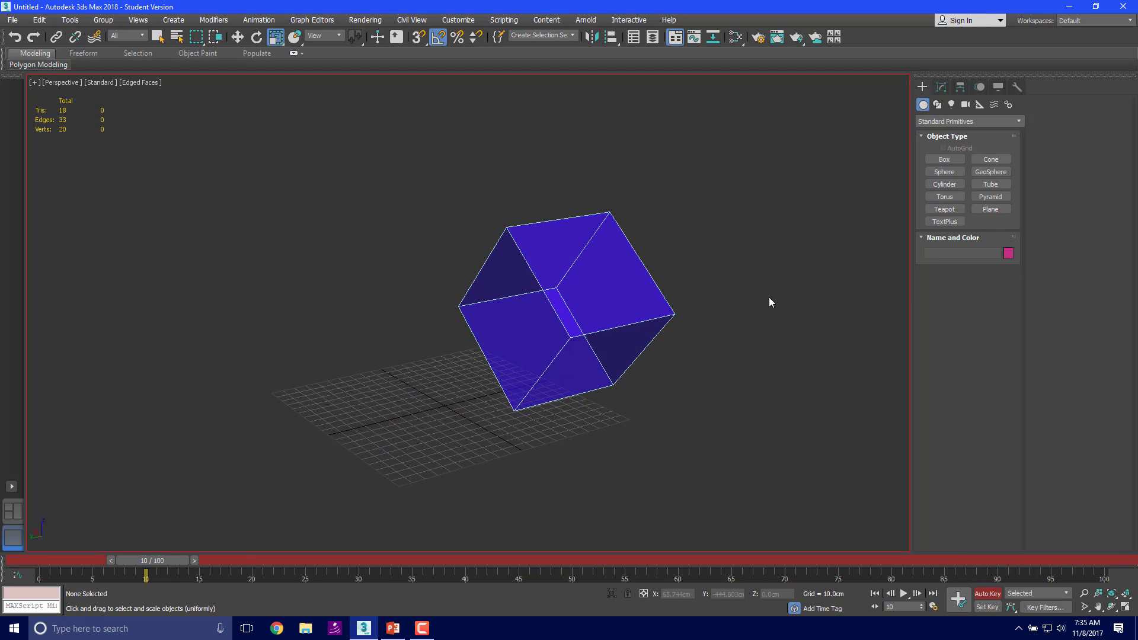
left_click(590, 301)
left_click_drag(173, 561, 30, 478)
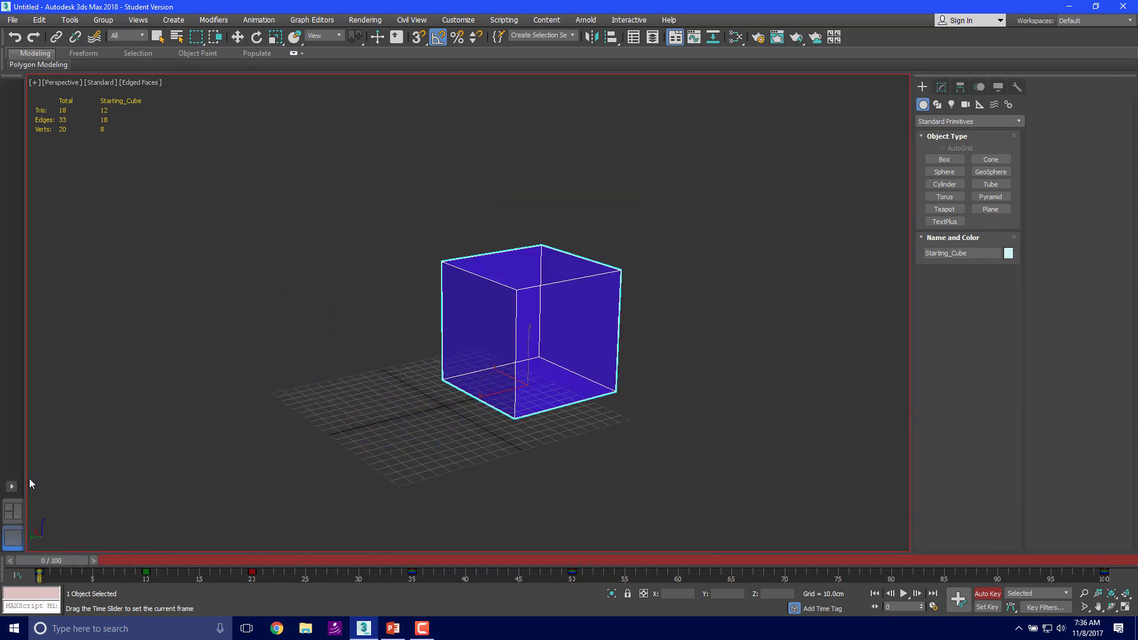
key("r")
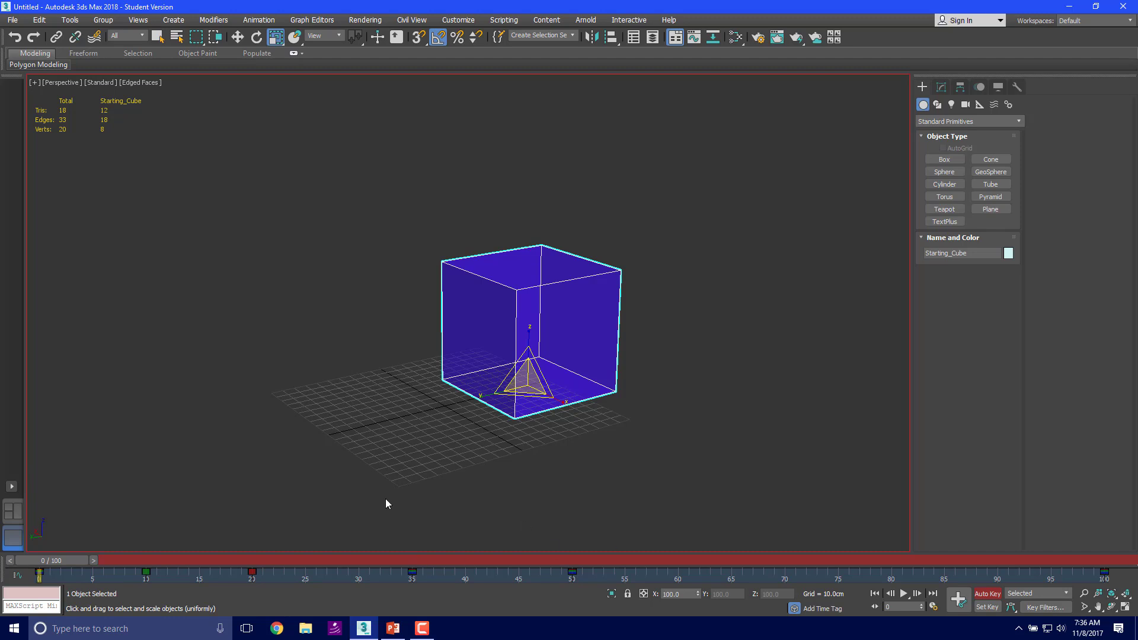
left_click_drag(90, 555, 660, 534)
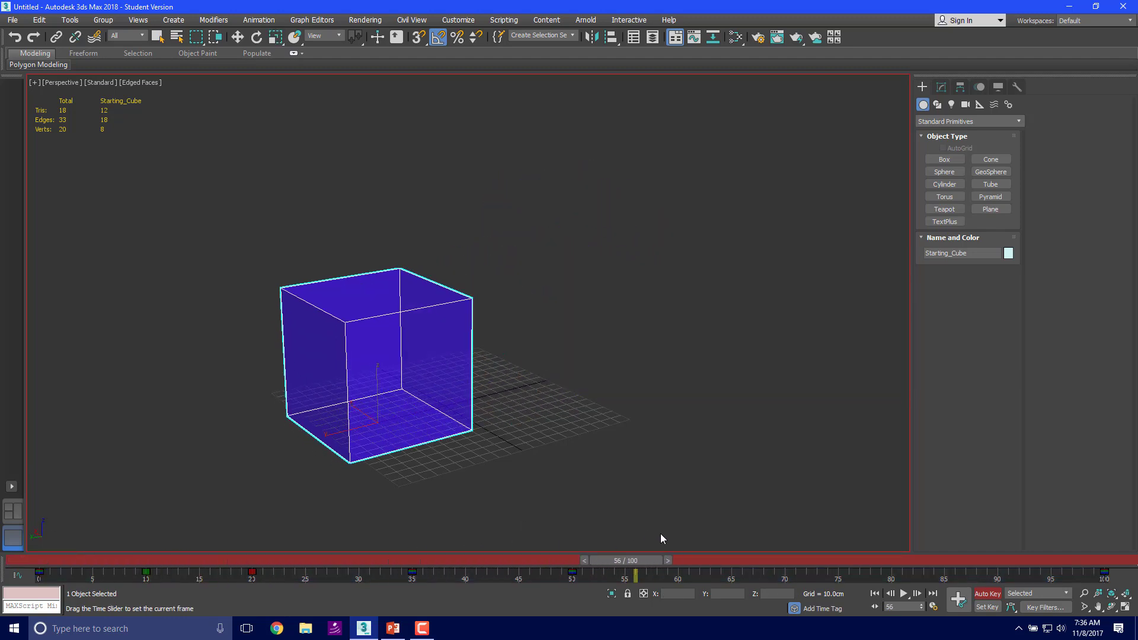
key("r")
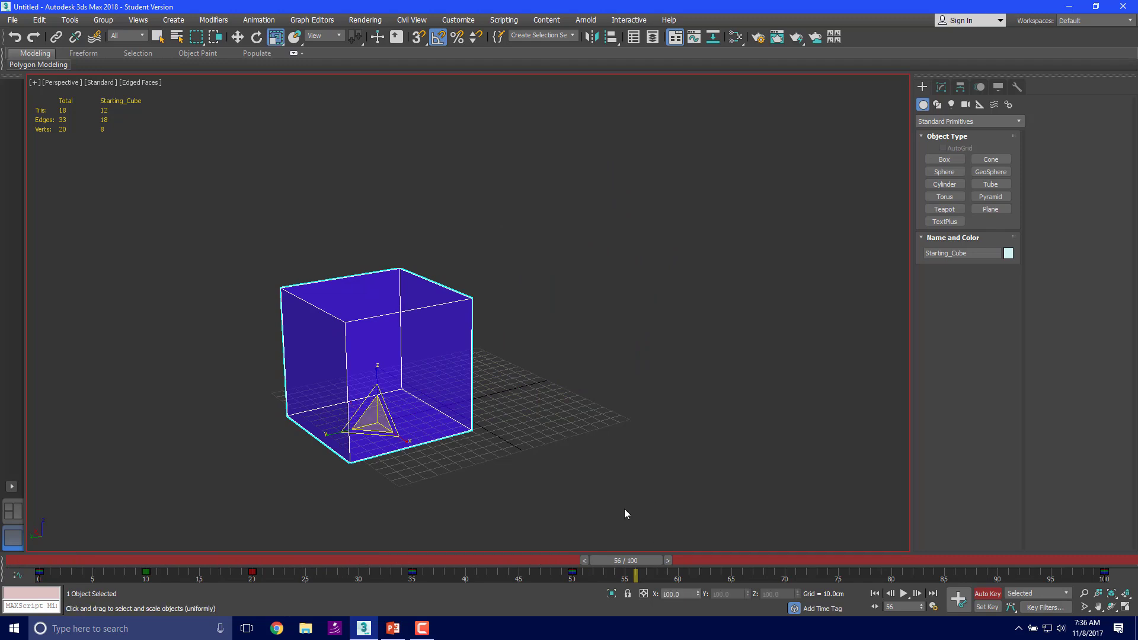
left_click_drag(629, 561, 47, 457)
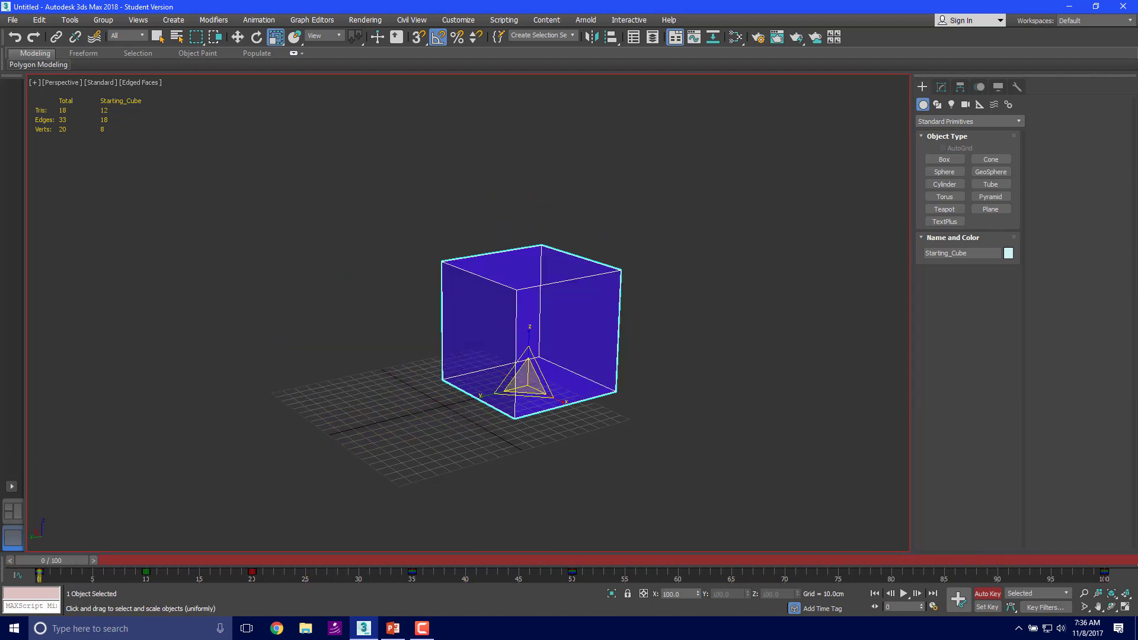